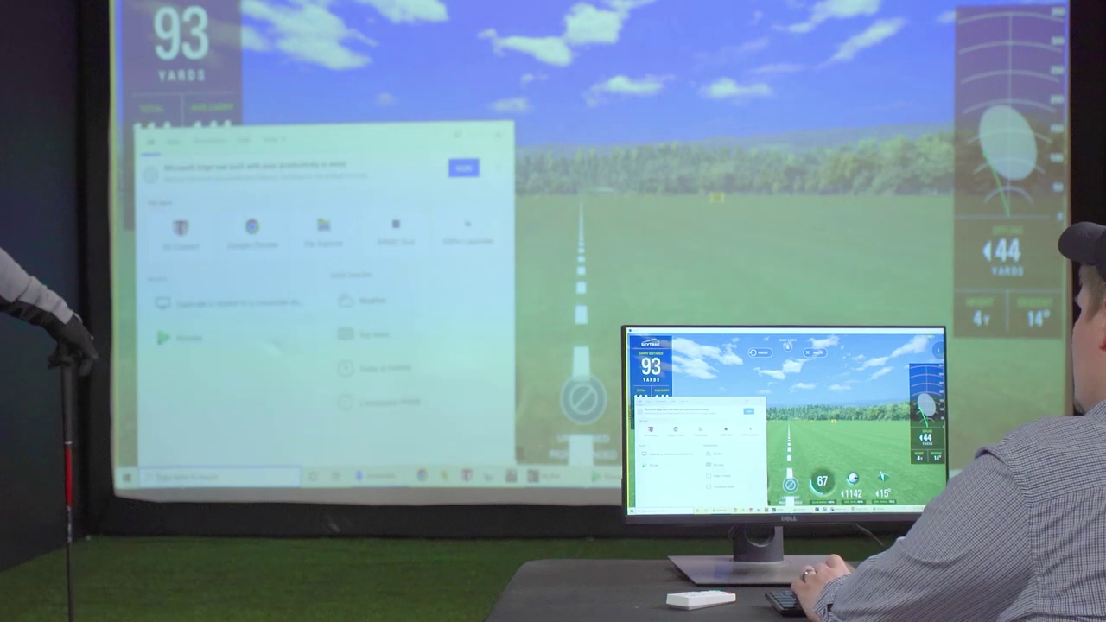
# Step: Extend the displays in Windows display settings and bring the Kinovea window onto the desk monitor
pyautogui.write('project')
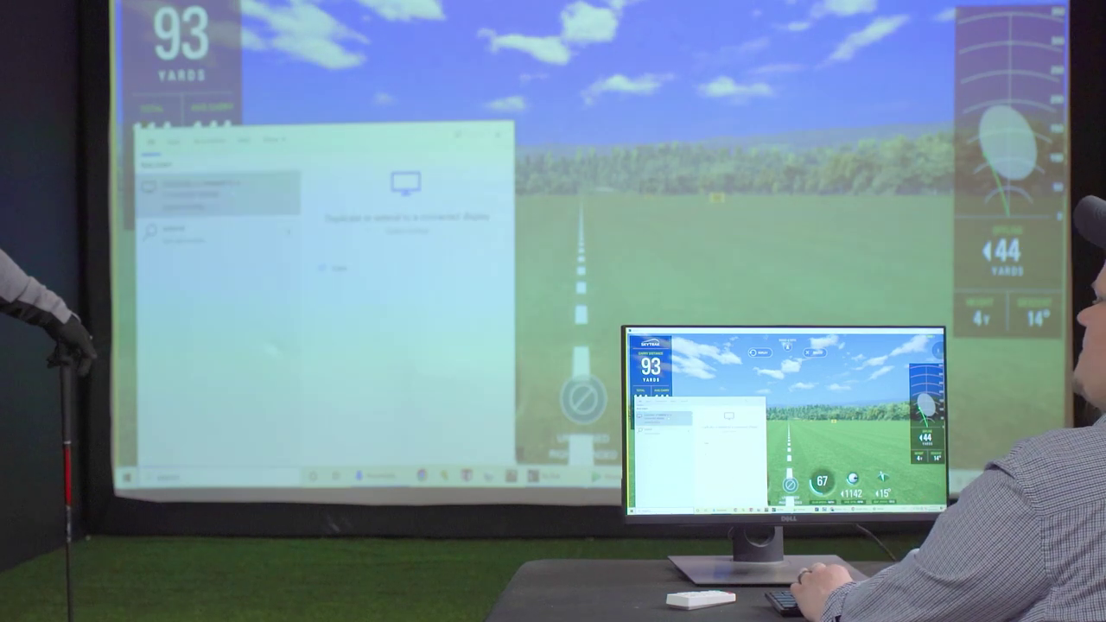
pyautogui.press('Return')
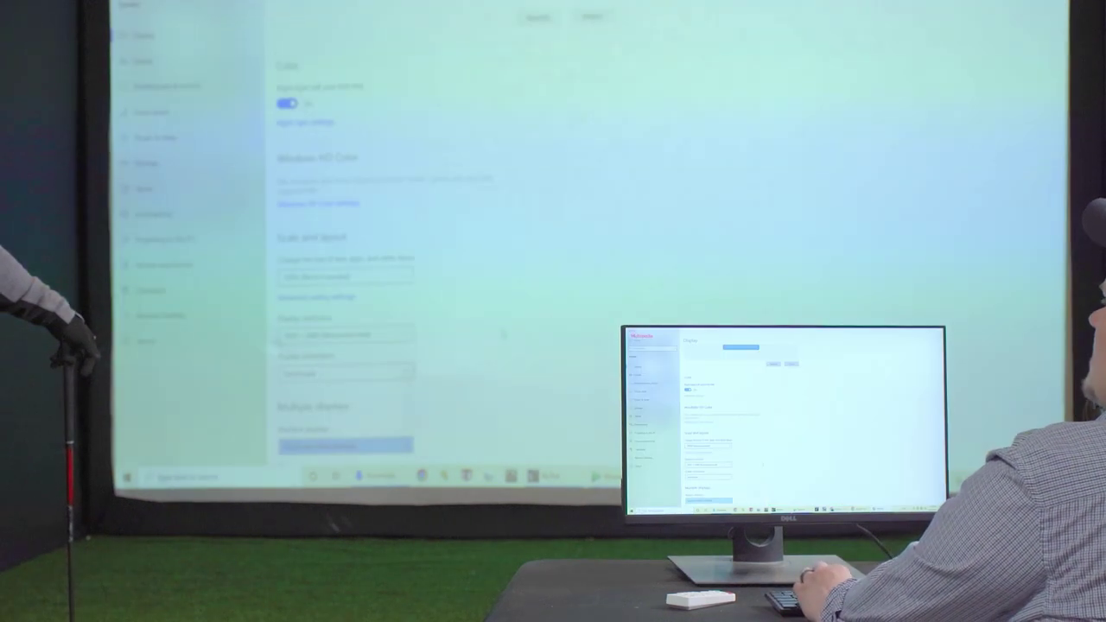
pyautogui.scroll(-2, 512, 257)
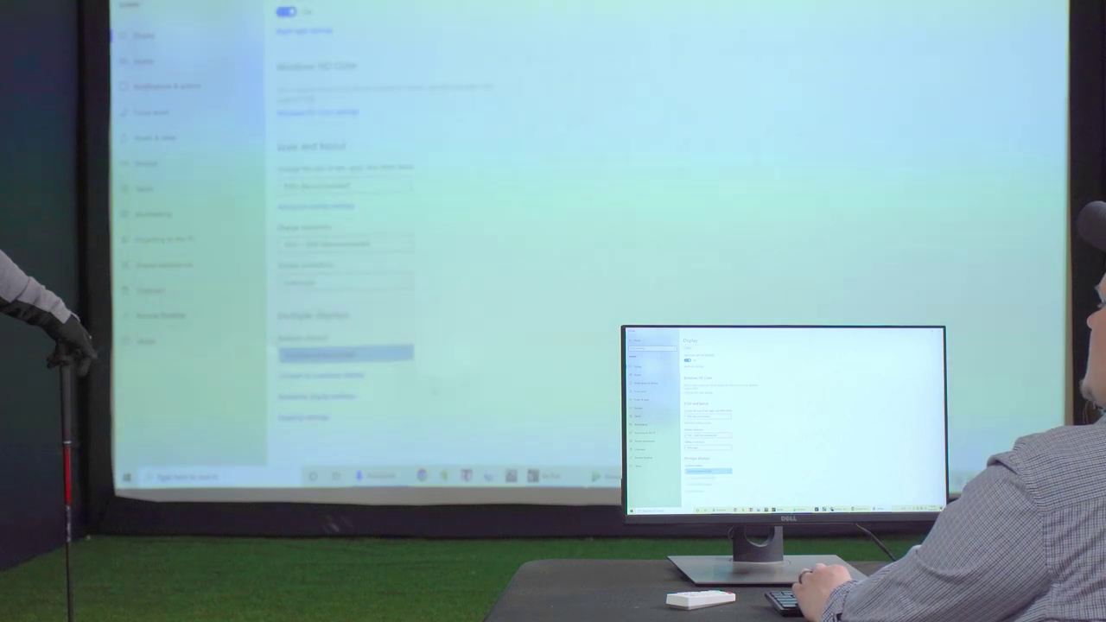
pyautogui.click(404, 355)
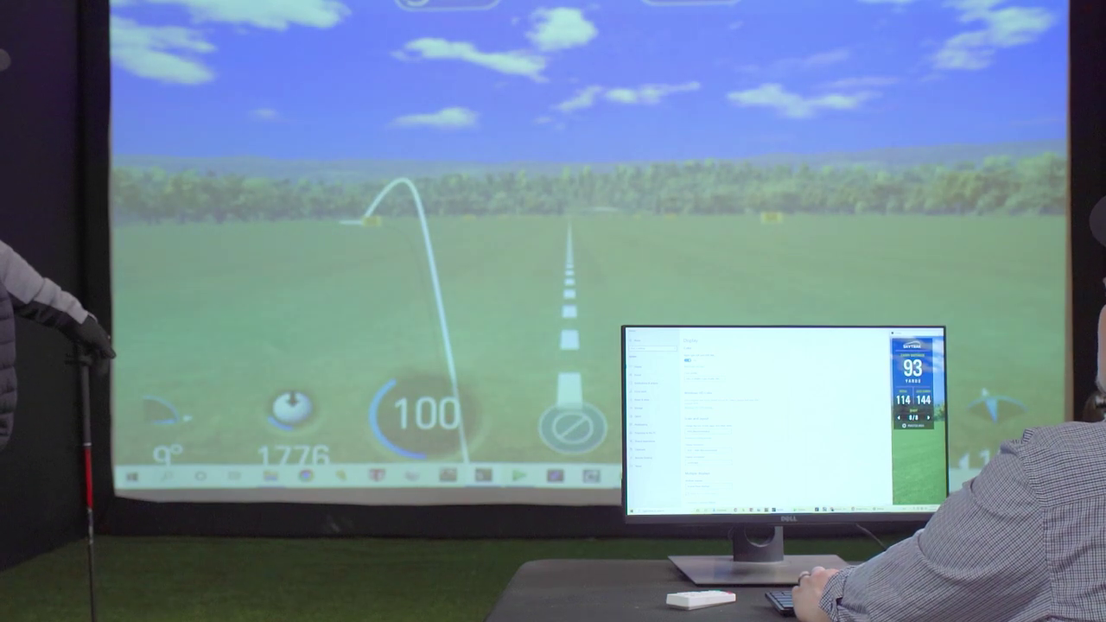
pyautogui.press('super+shift+Left')
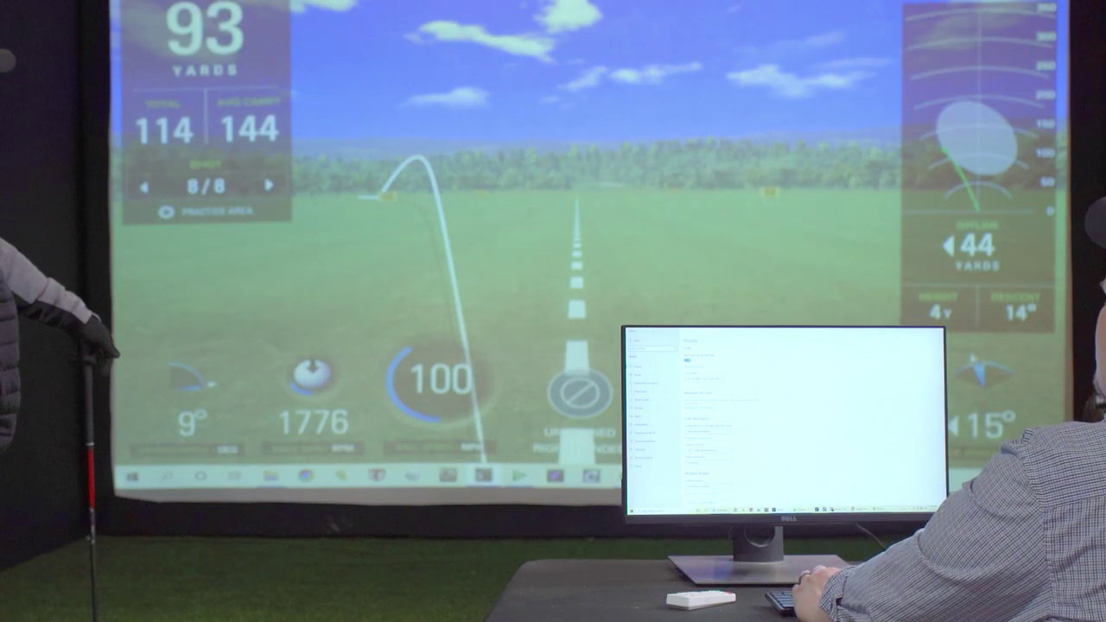
pyautogui.hotkey('alt', 'Tab')
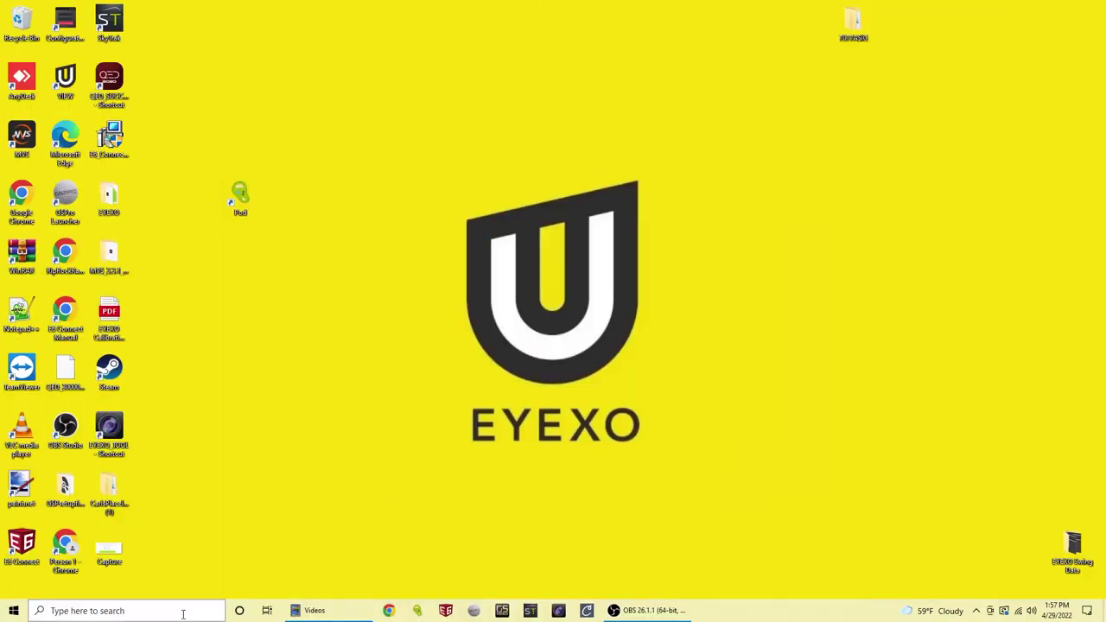
# Step: Search 'ki' from the taskbar and launch Kinovea from the best match
pyautogui.click(183, 611)
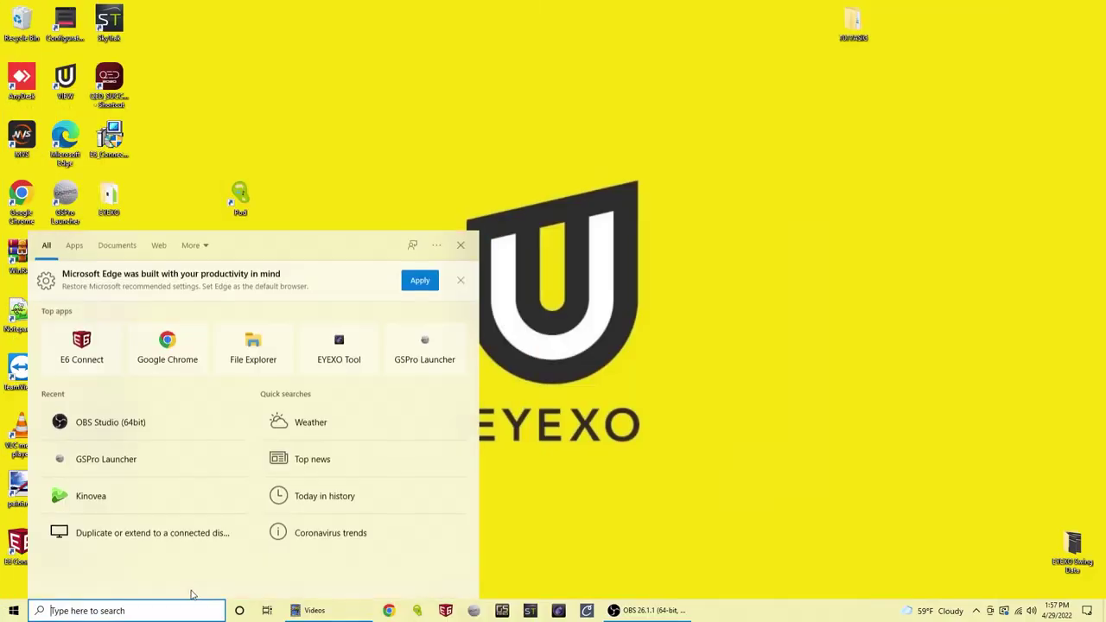
pyautogui.write('ki')
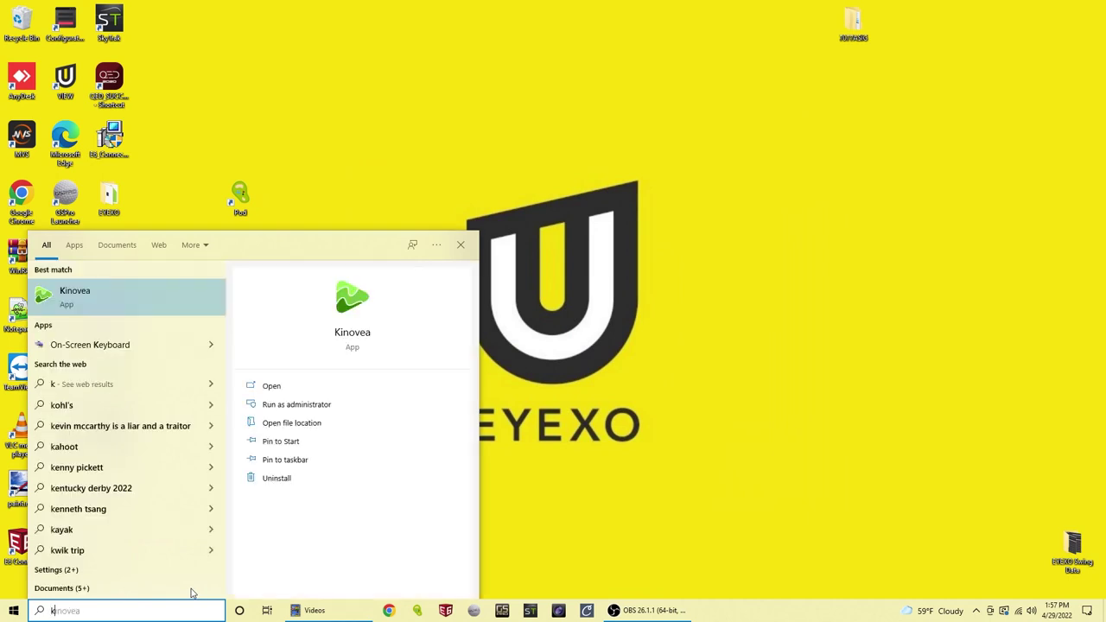
pyautogui.click(131, 290)
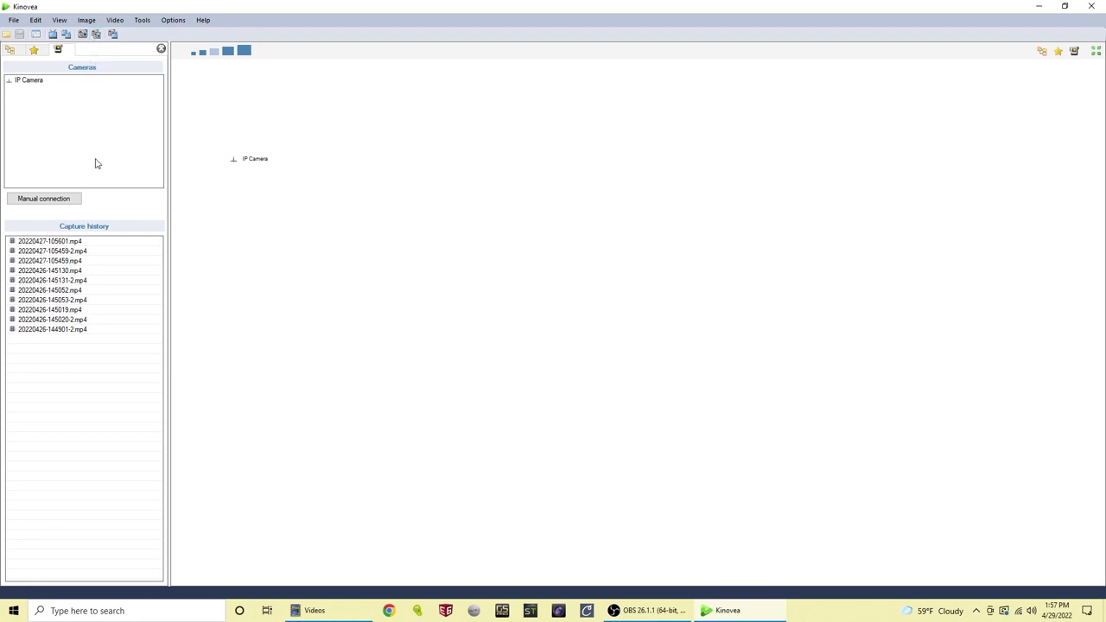
# Step: Switch to two capture screens and stream HD USB Camera in the left pane
pyautogui.click(96, 35)
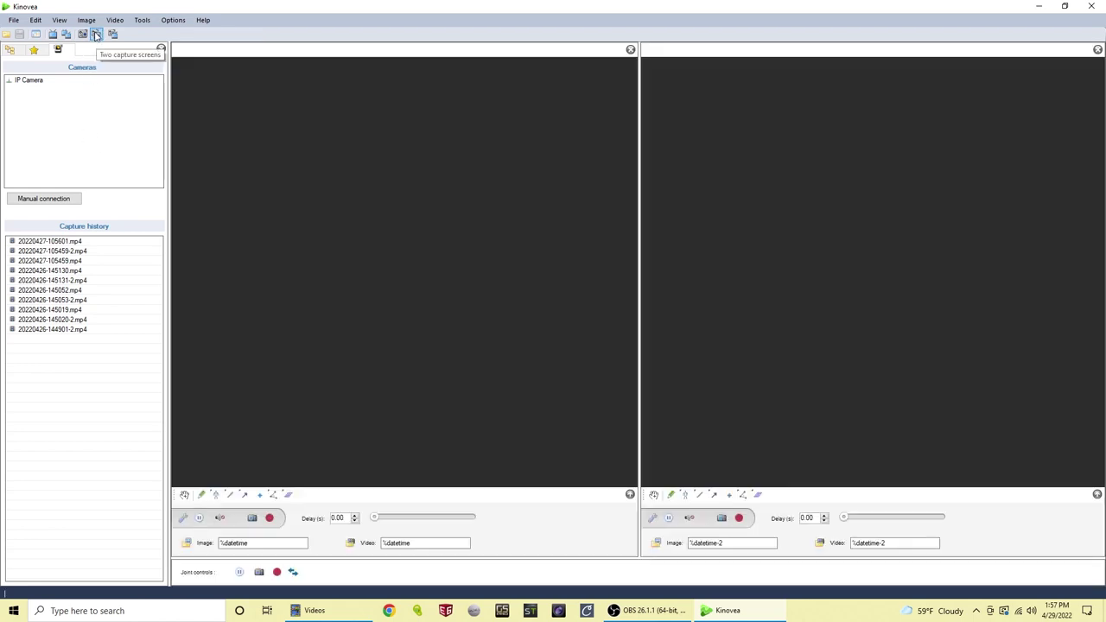
pyautogui.click(32, 53)
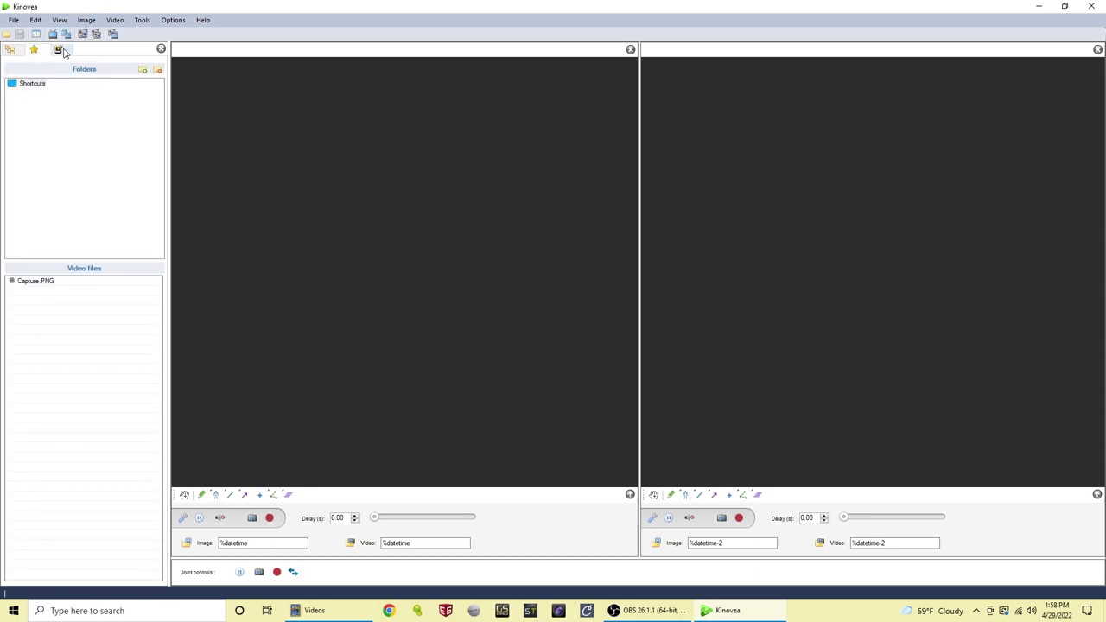
pyautogui.click(59, 51)
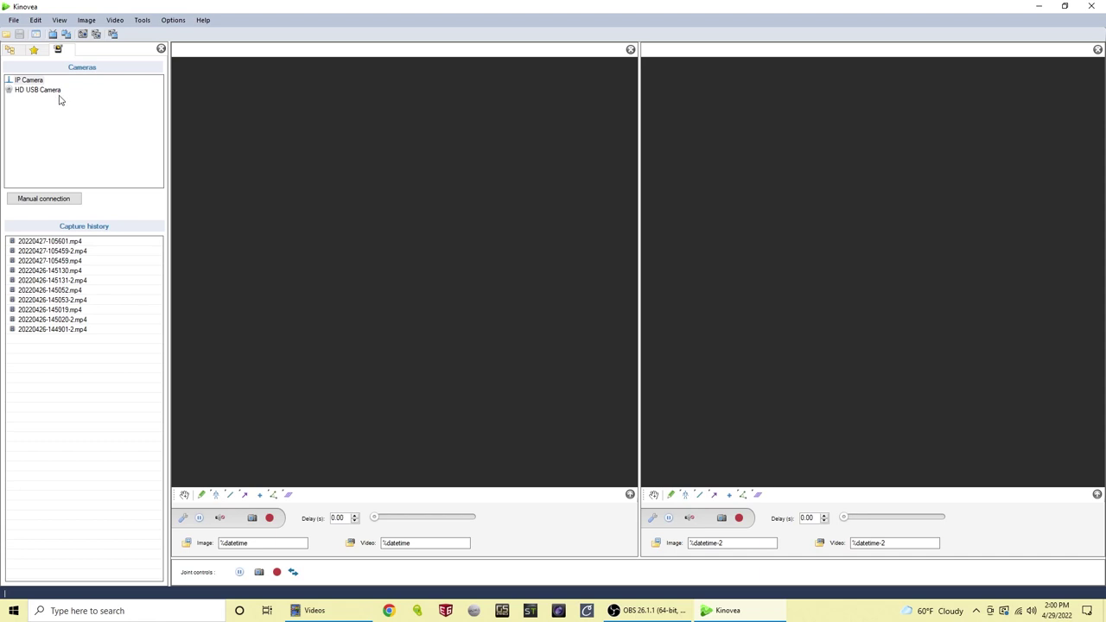
pyautogui.doubleClick(39, 95)
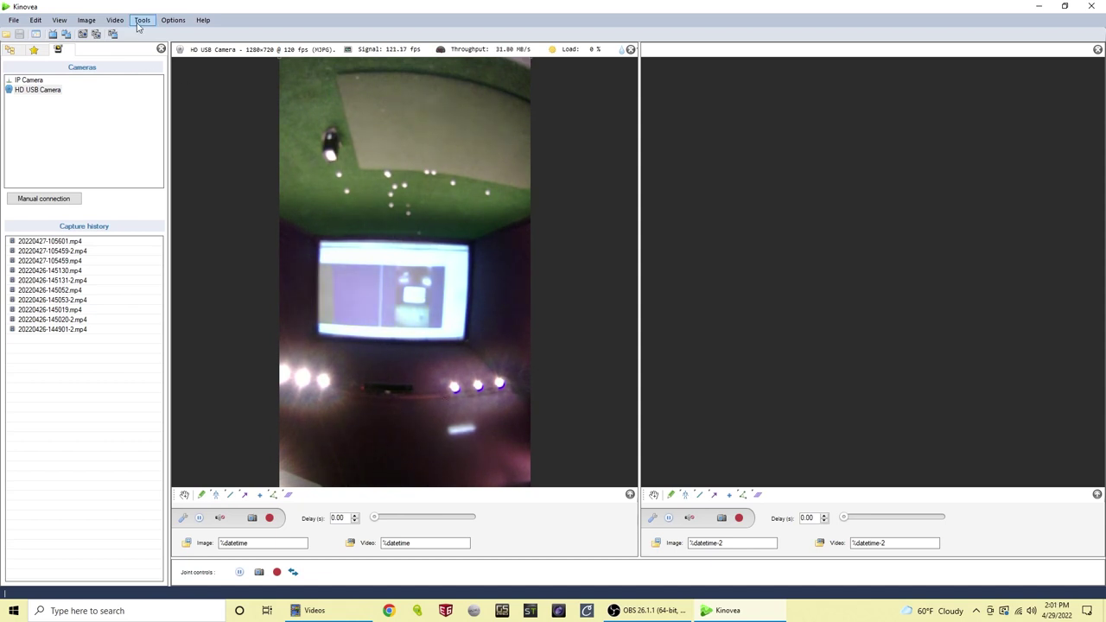
# Step: Rotate the camera image 180° and open the HD USB Camera configuration dialog
pyautogui.click(87, 20)
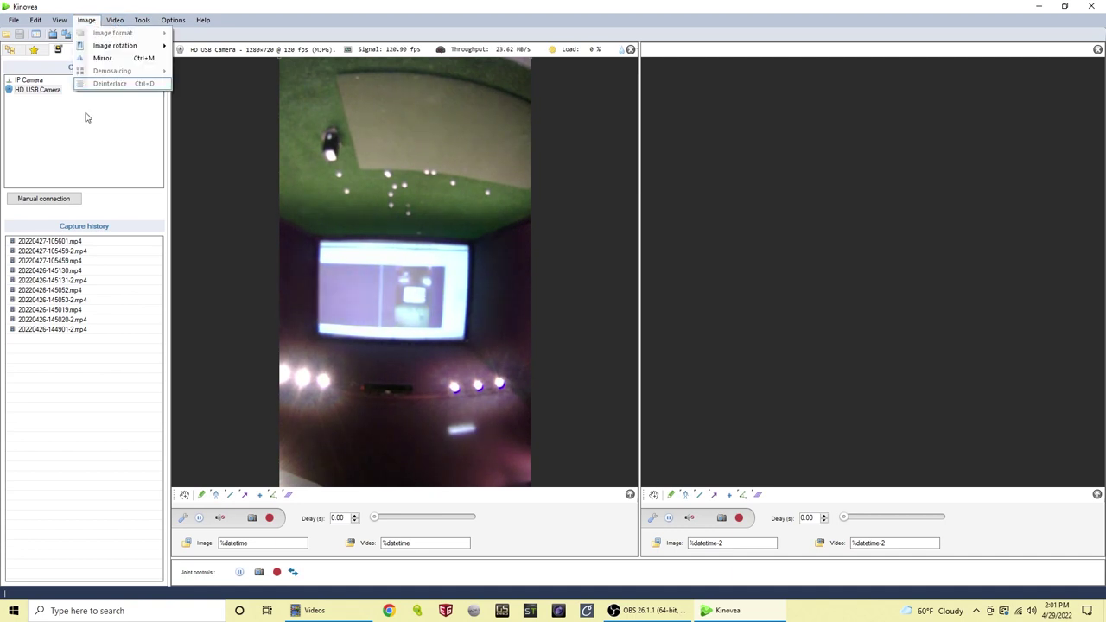
pyautogui.moveTo(99, 51)
pyautogui.click(199, 83)
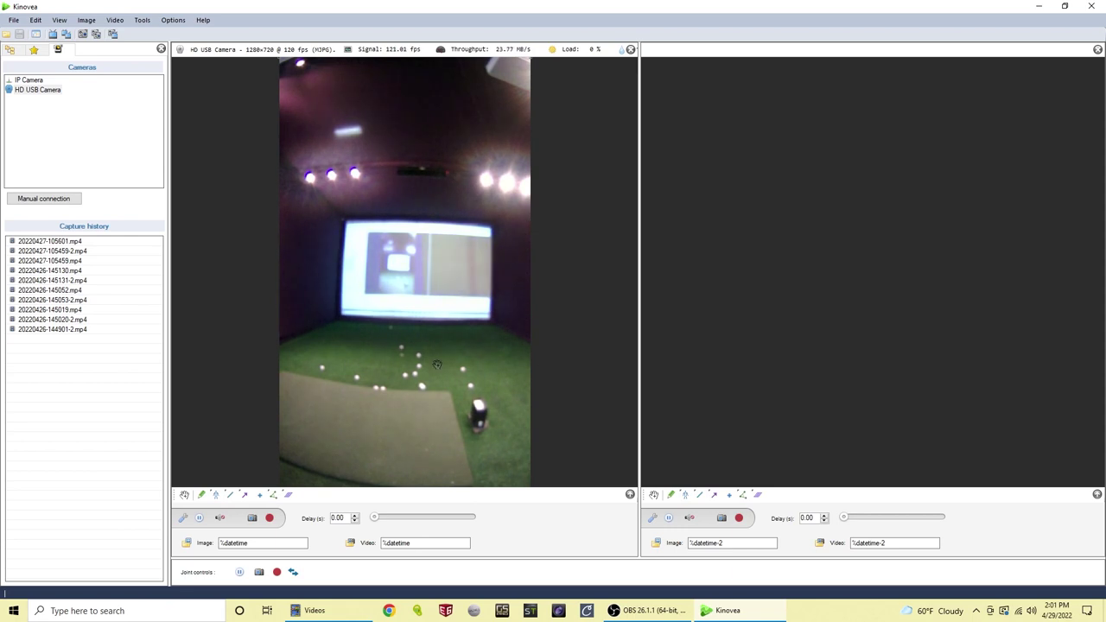
pyautogui.click(183, 521)
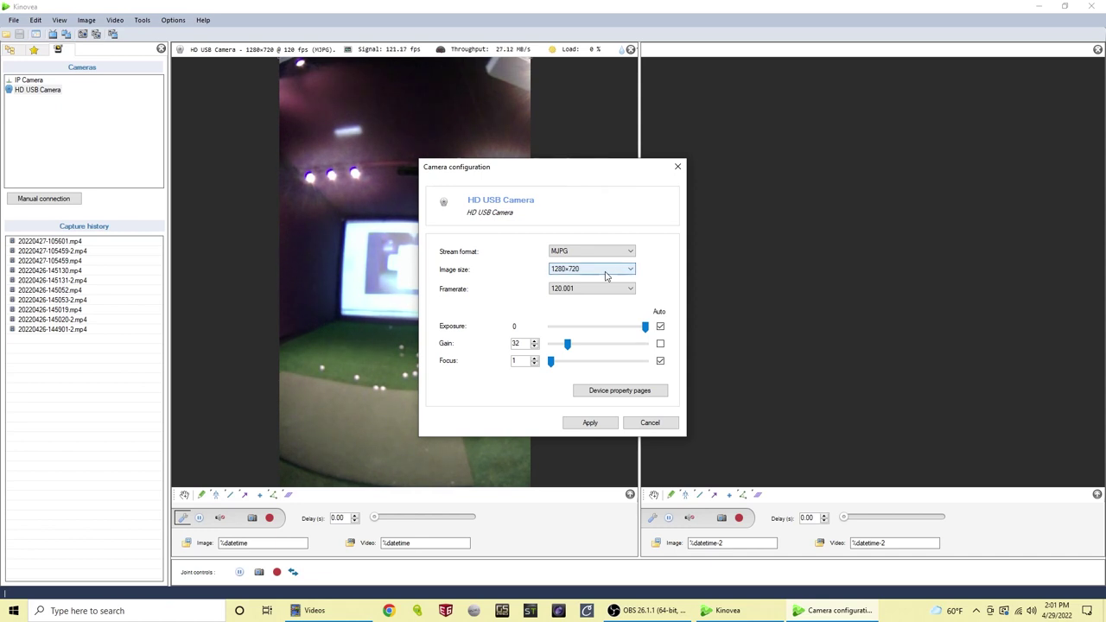
# Step: Set the camera image size to 1920x1080 at 60 fps and apply it
pyautogui.scroll(-2, 606, 275)
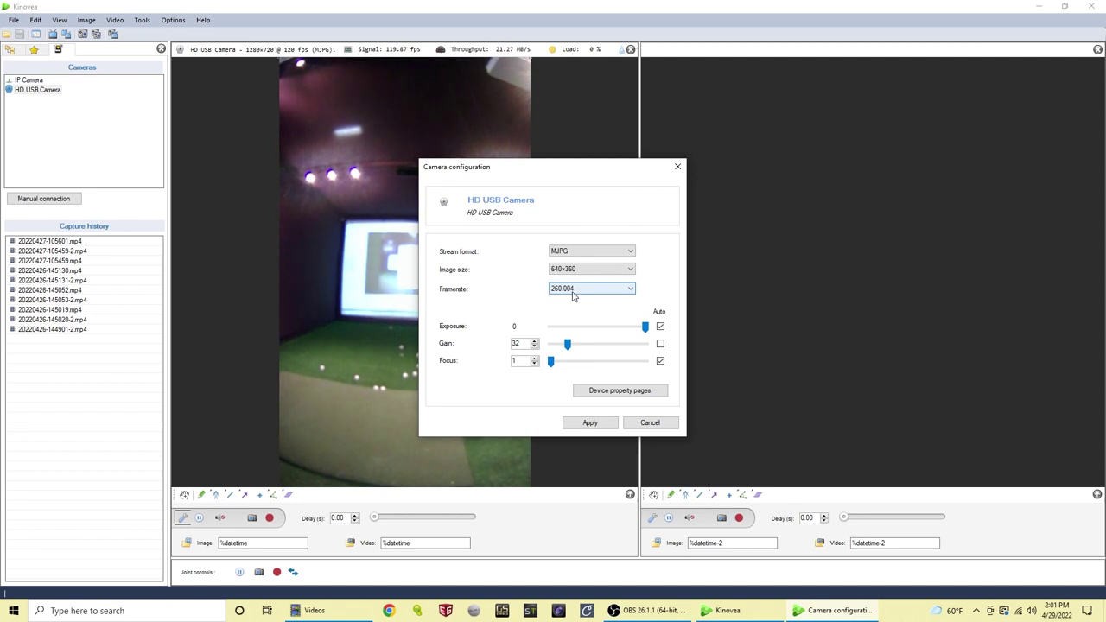
pyautogui.click(572, 270)
pyautogui.scroll(-2, 572, 270)
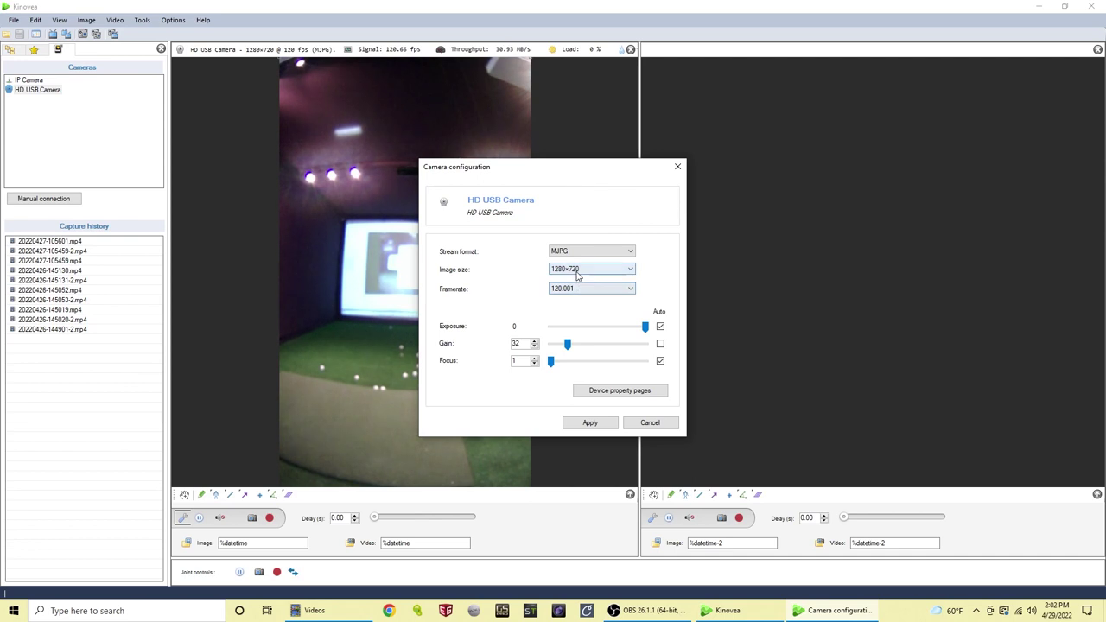
pyautogui.click(578, 272)
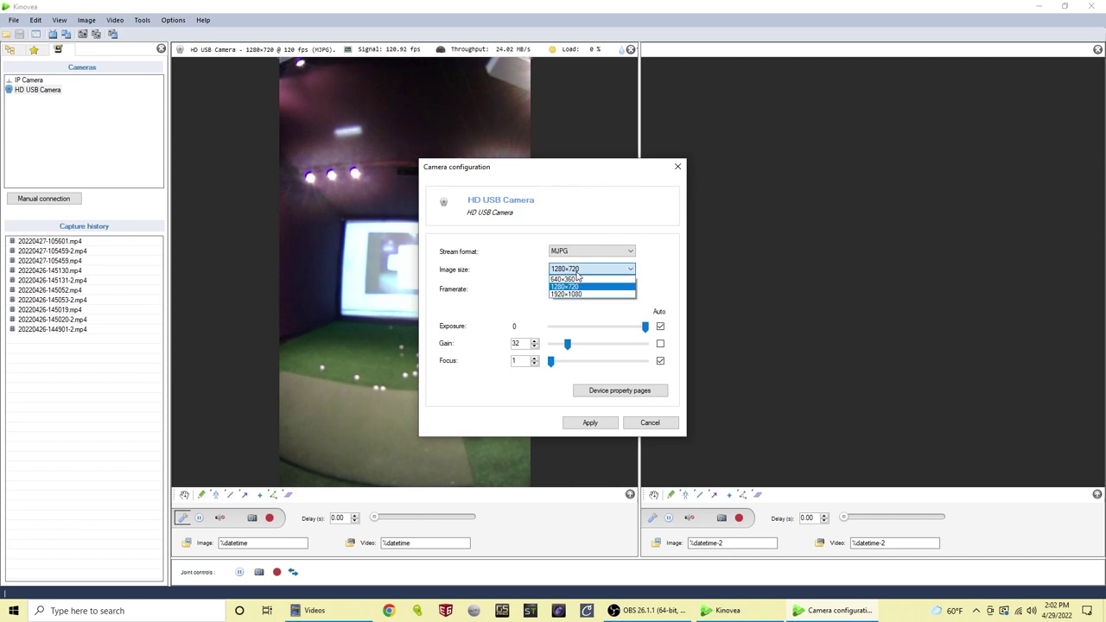
pyautogui.click(578, 294)
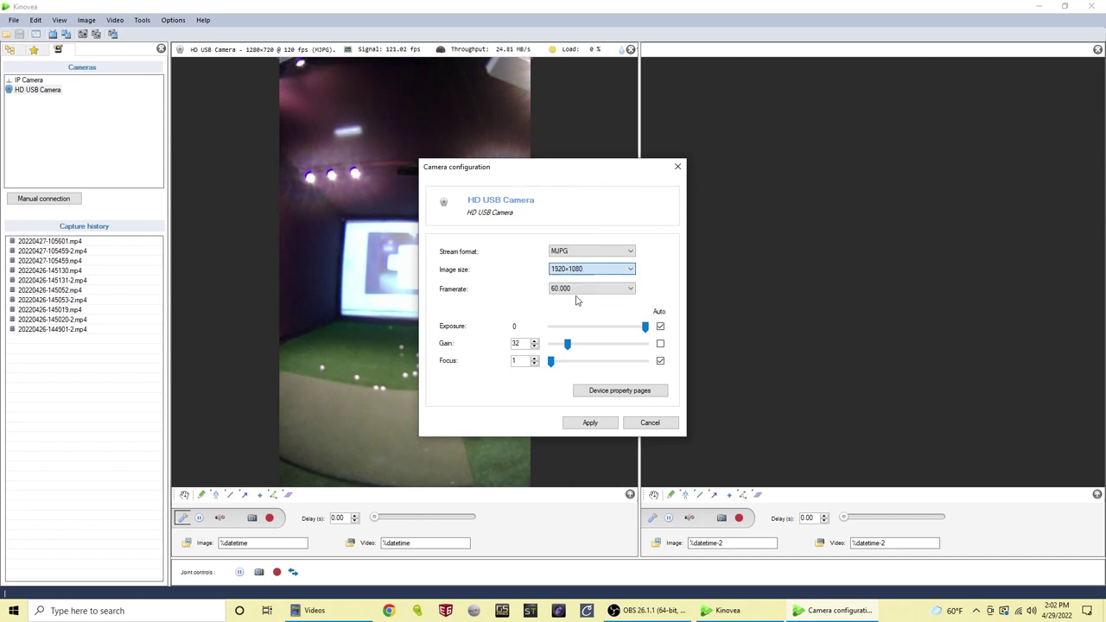
pyautogui.click(583, 423)
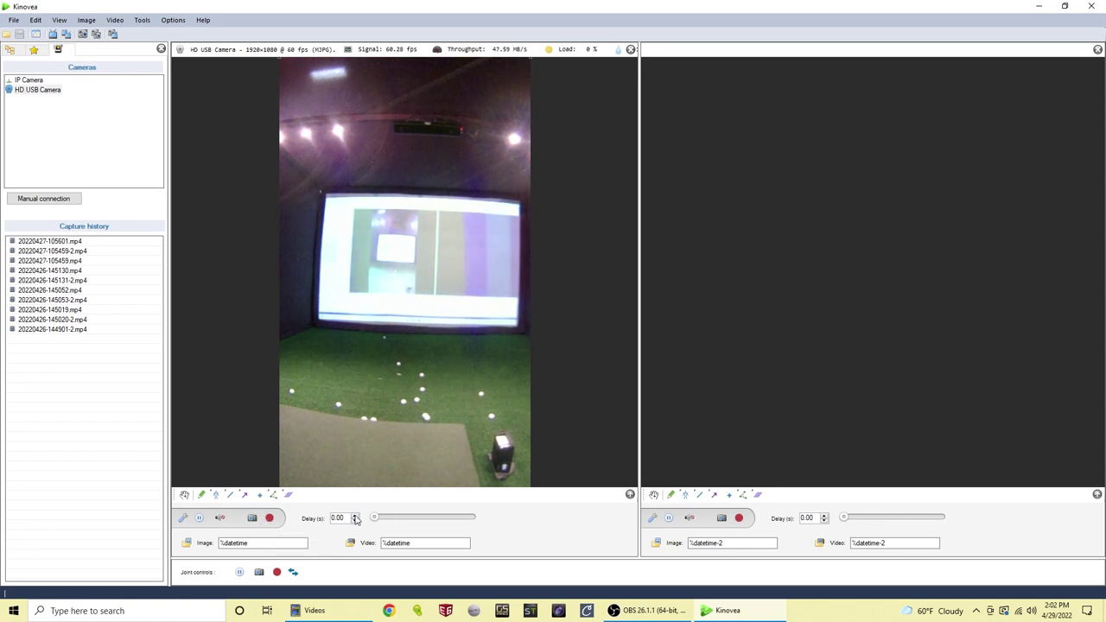
# Step: Change the camera to 640x360 at 260.004 fps and apply the settings
pyautogui.click(259, 49)
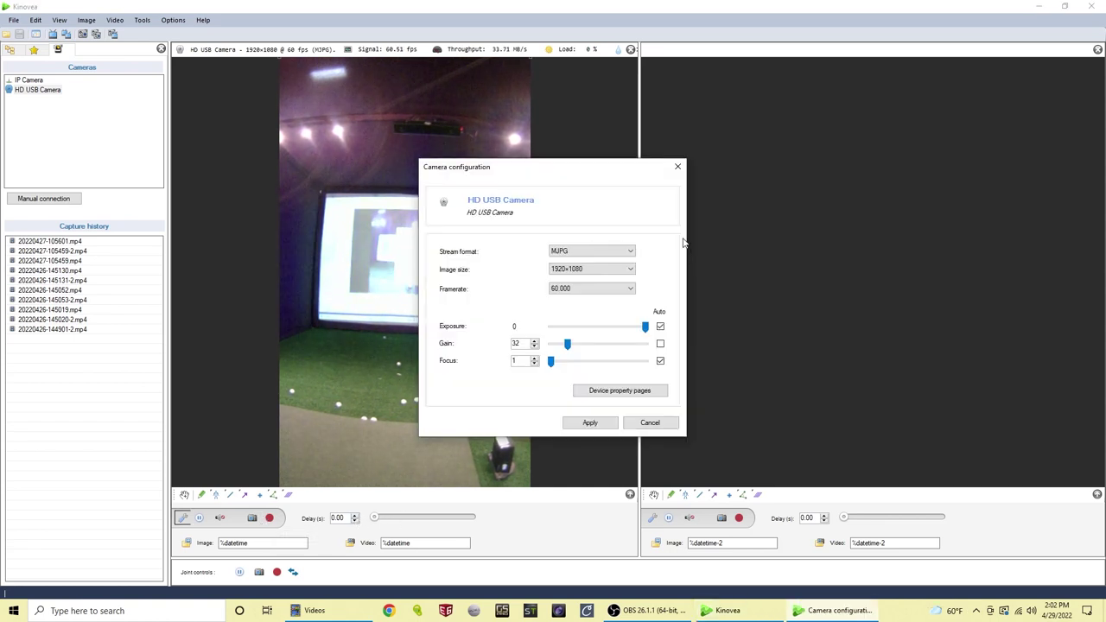
pyautogui.click(615, 270)
pyautogui.click(608, 286)
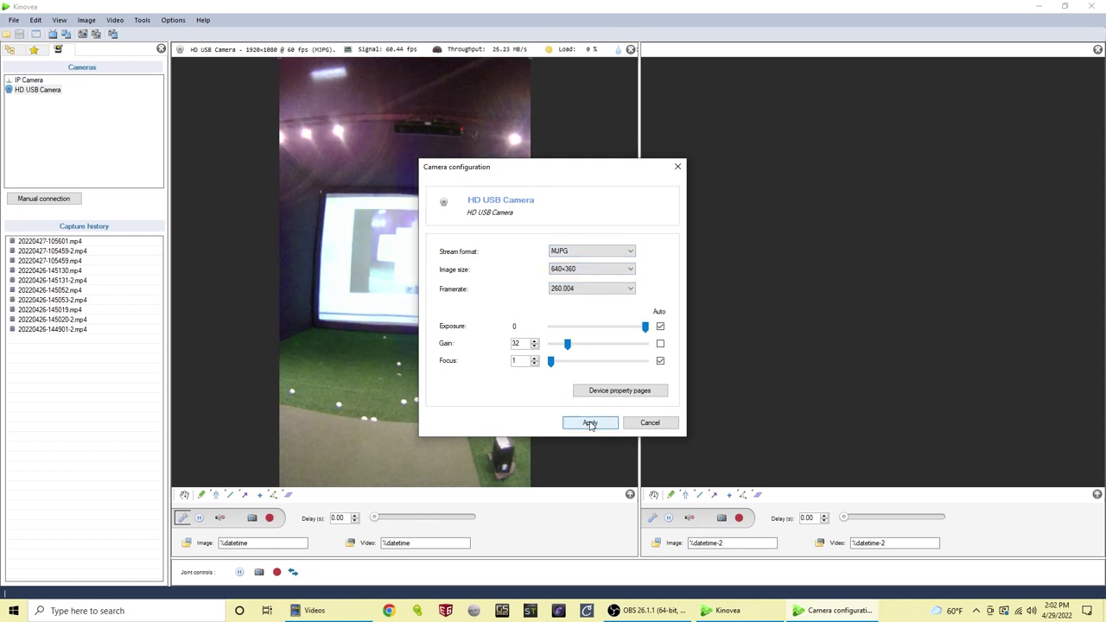
pyautogui.click(552, 292)
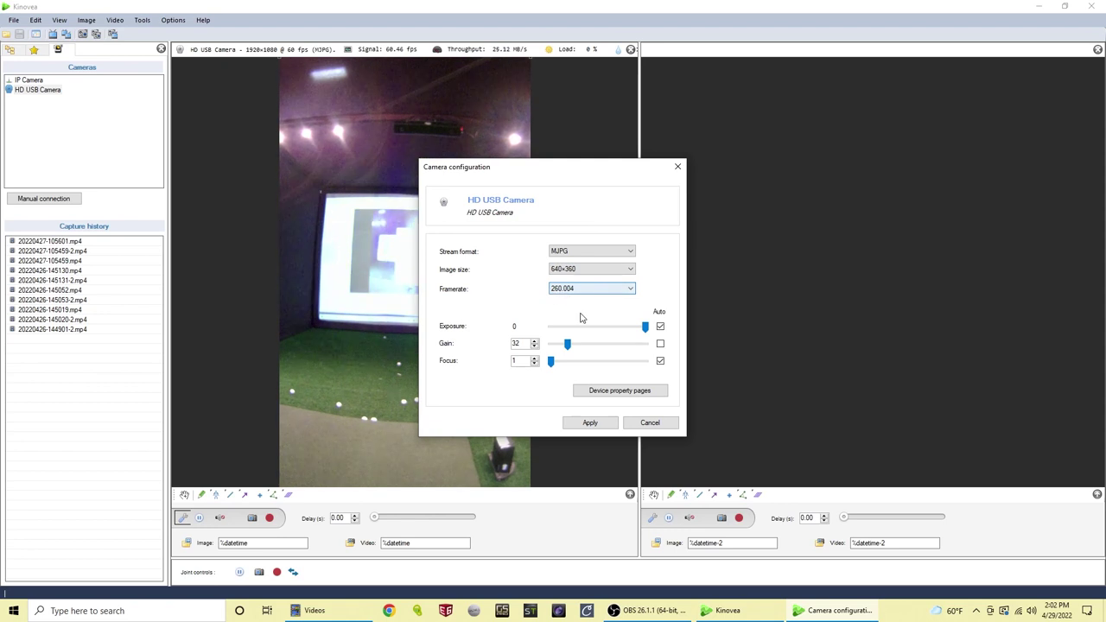
pyautogui.click(556, 269)
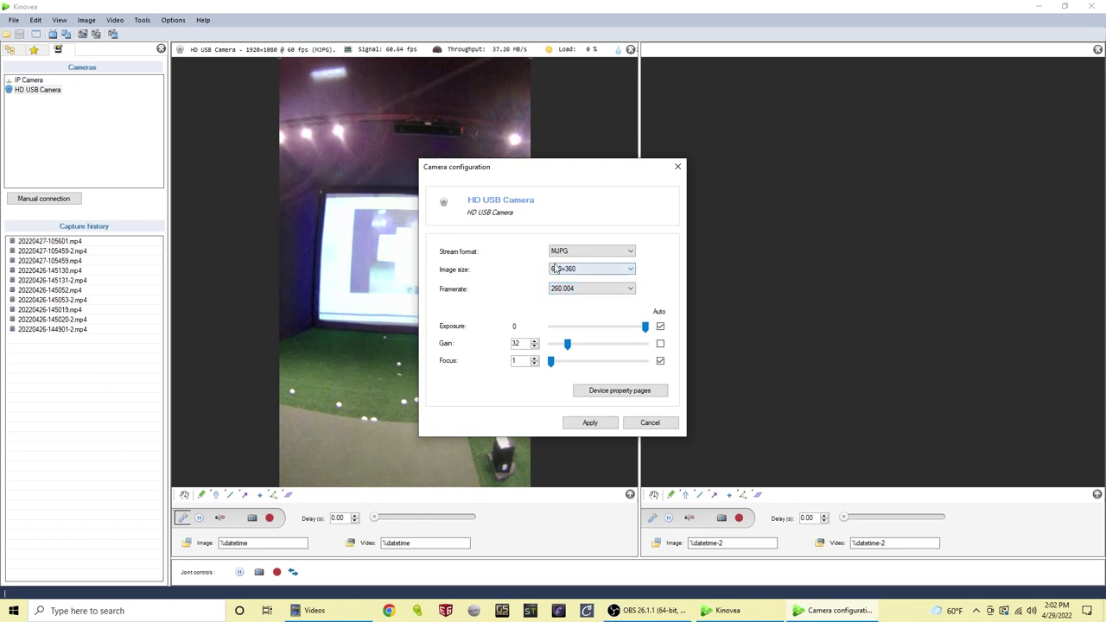
pyautogui.click(591, 423)
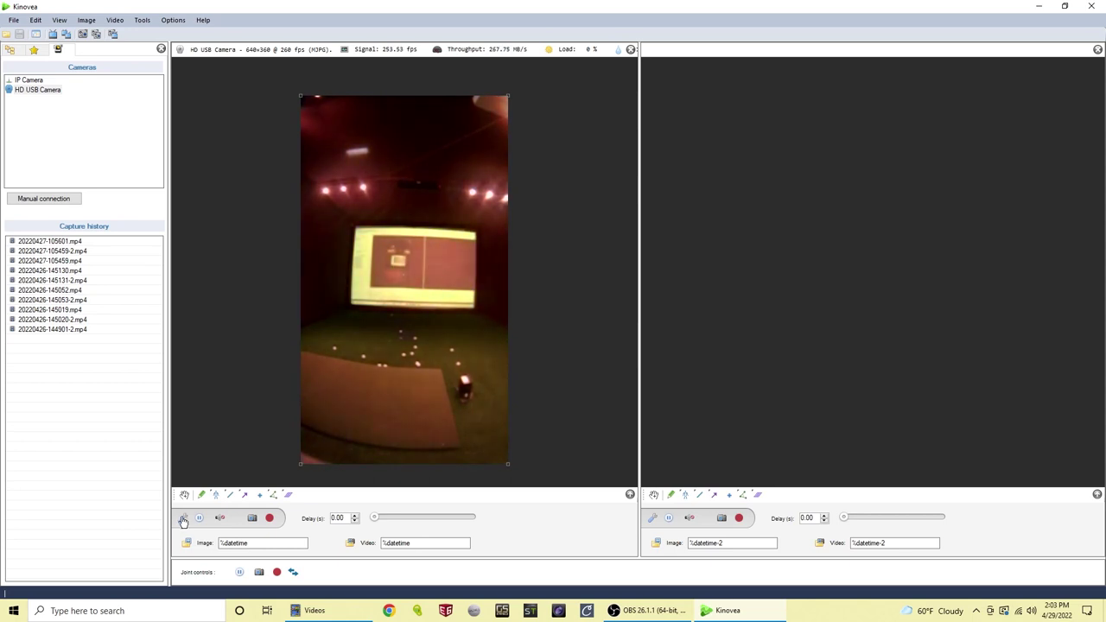
# Step: Return the camera to MJPG 1280×720 at 120.001 fps and apply the configuration
pyautogui.doubleClick(496, 336)
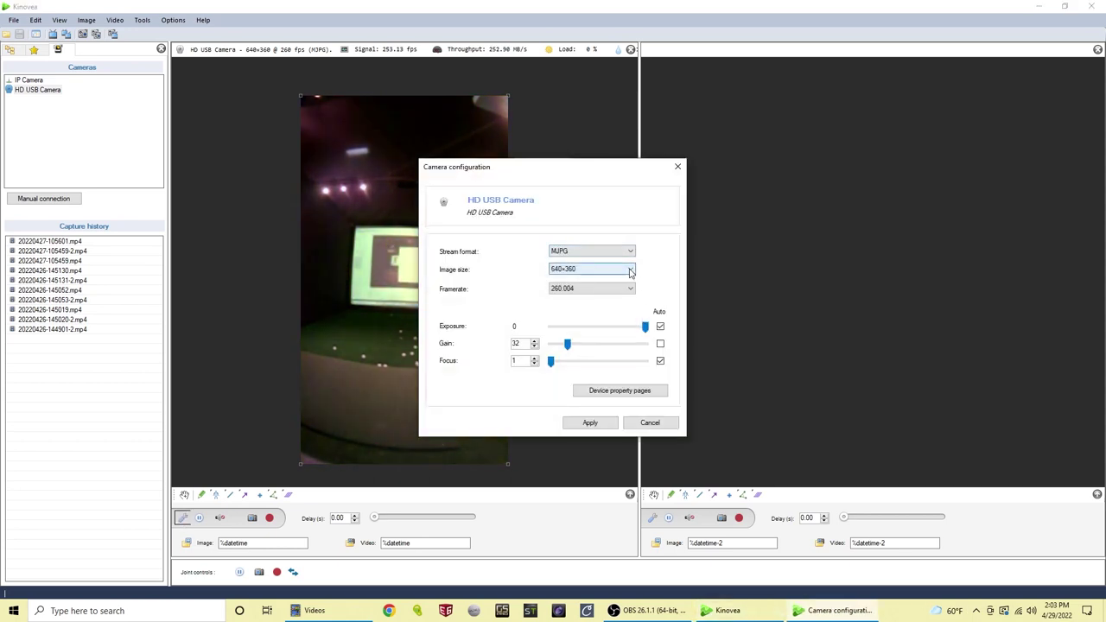
pyautogui.click(630, 273)
pyautogui.click(575, 286)
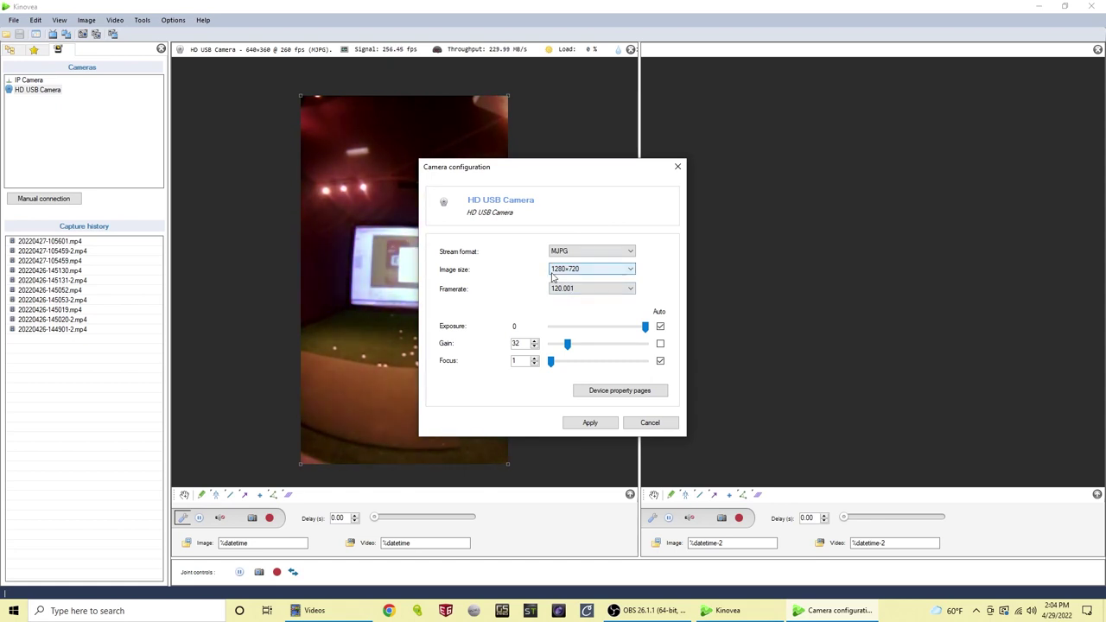
pyautogui.click(579, 423)
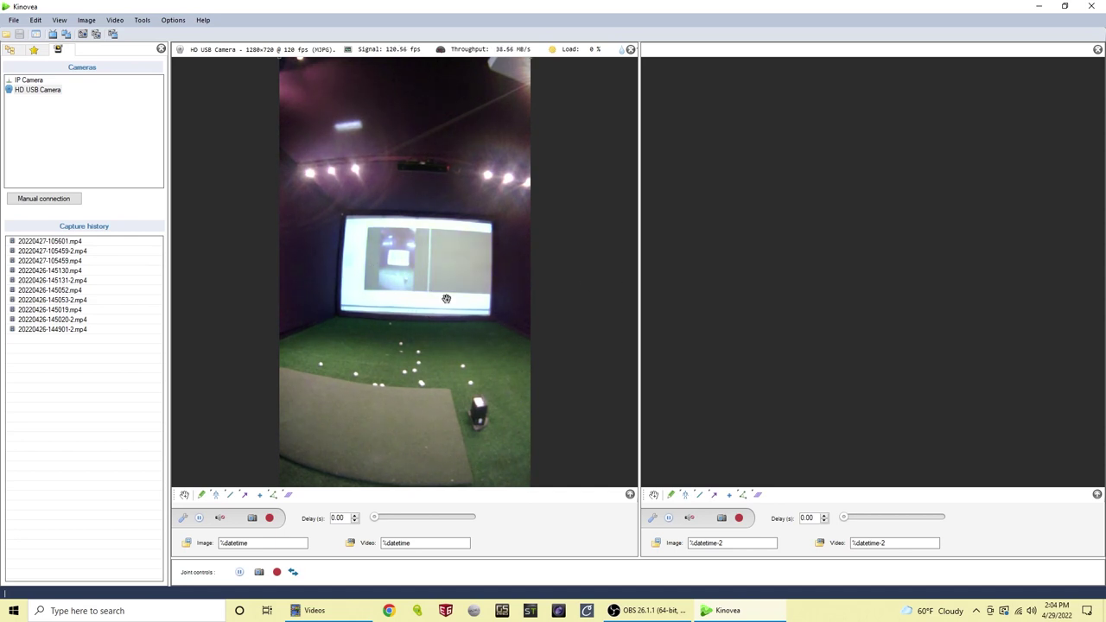
pyautogui.click(183, 517)
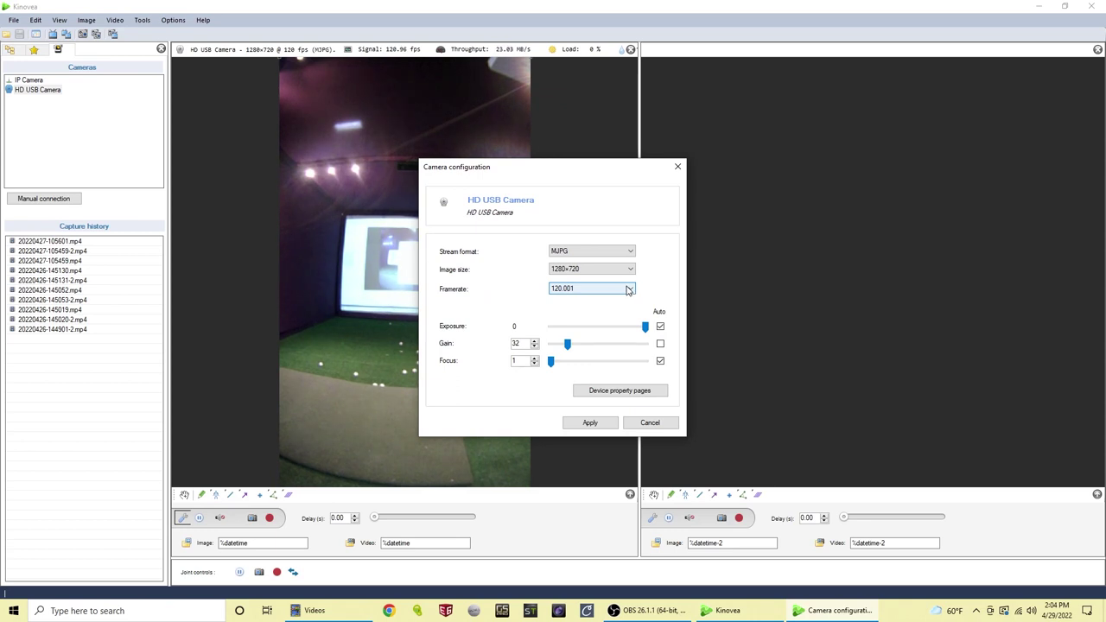
pyautogui.click(590, 422)
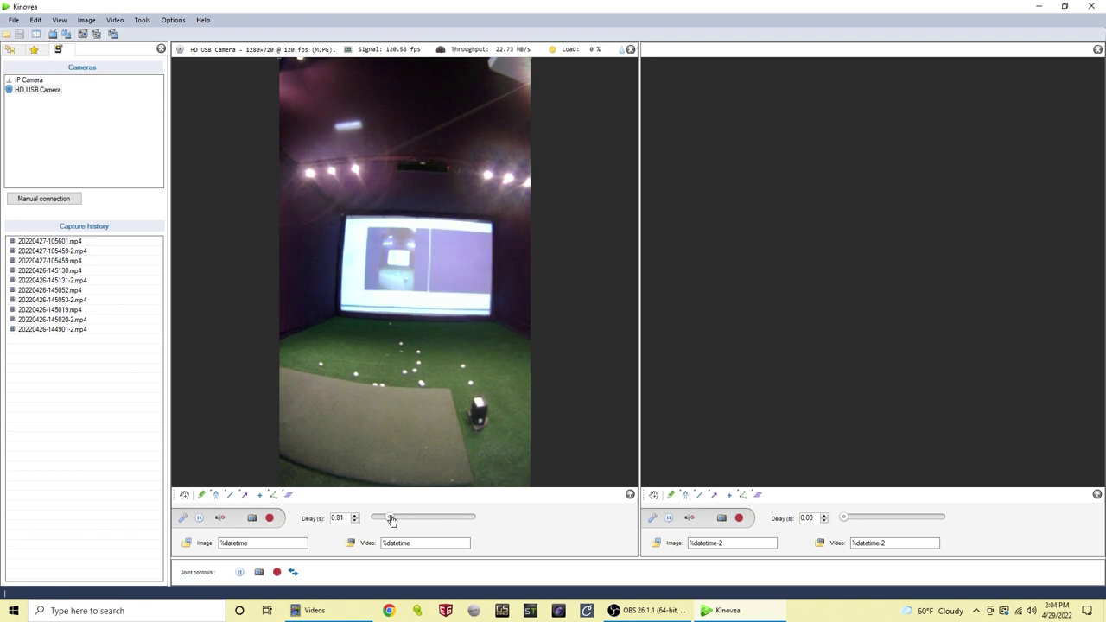
# Step: Adjust the left screen's Delay slider until it reads 0.24 seconds
pyautogui.moveTo(375, 518)
pyautogui.mouseDown()
pyautogui.moveTo(468, 520)
pyautogui.moveTo(372, 519)
pyautogui.mouseUp()
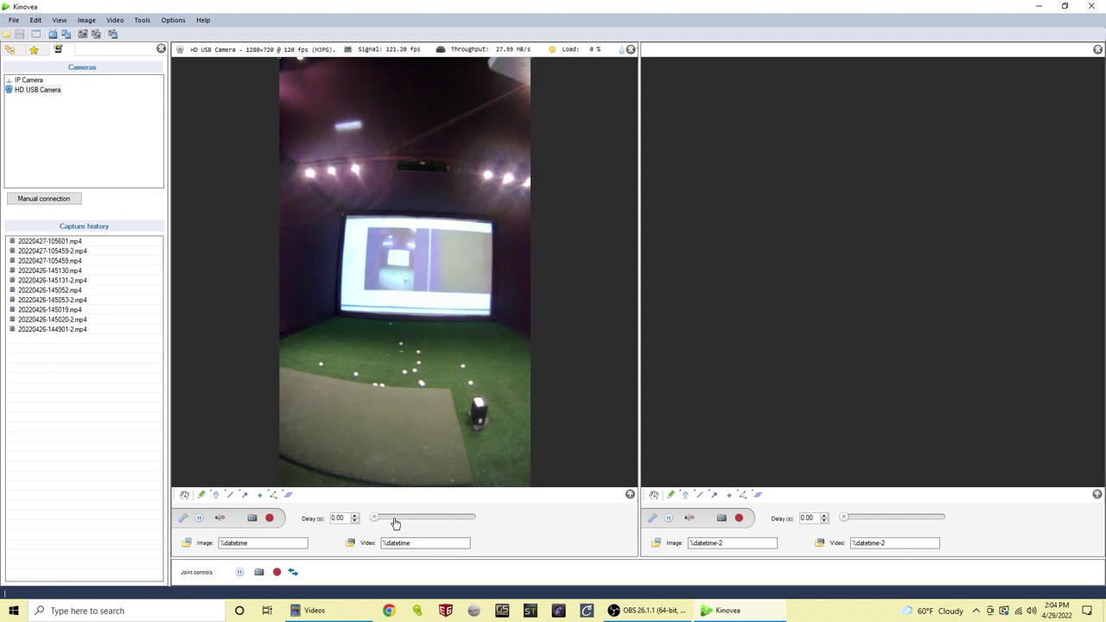
pyautogui.moveTo(395, 521); pyautogui.dragTo(477, 529)
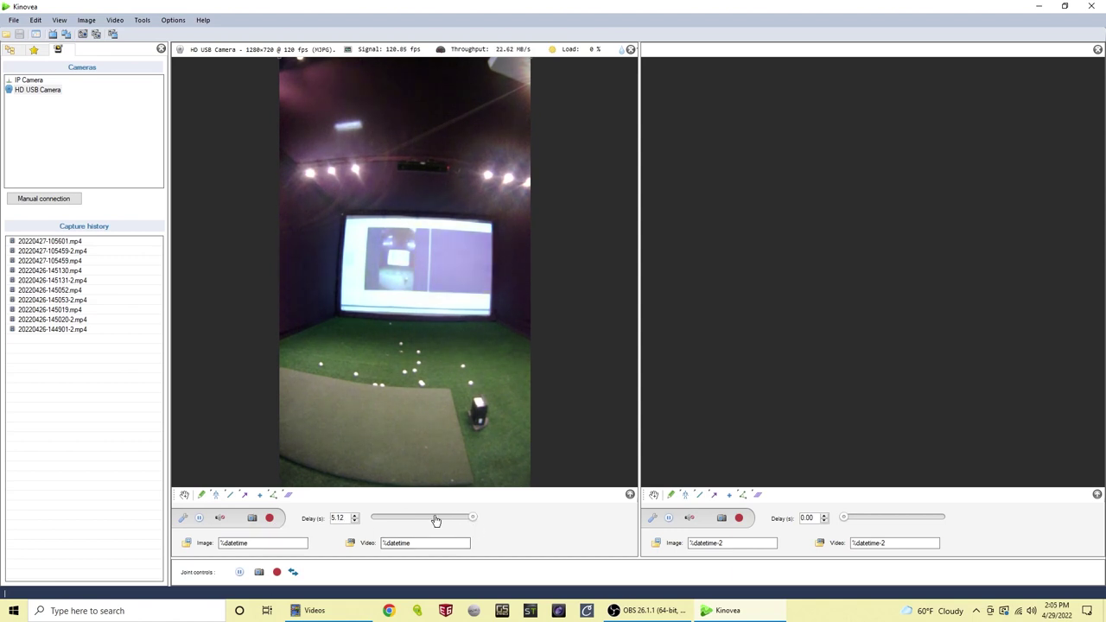
pyautogui.click(431, 520)
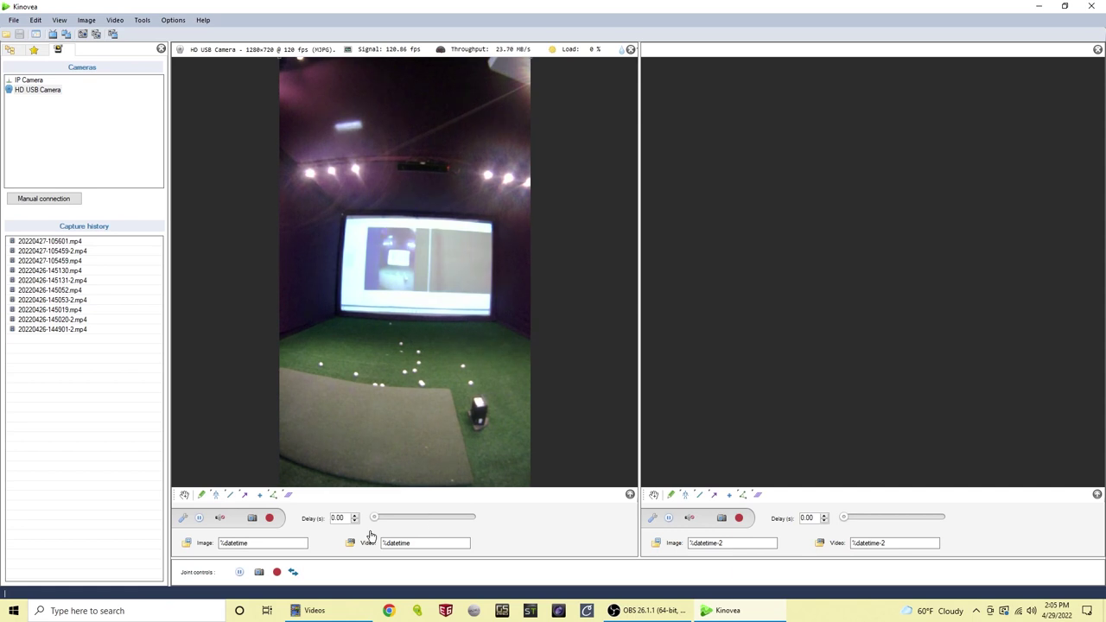
pyautogui.click(398, 526)
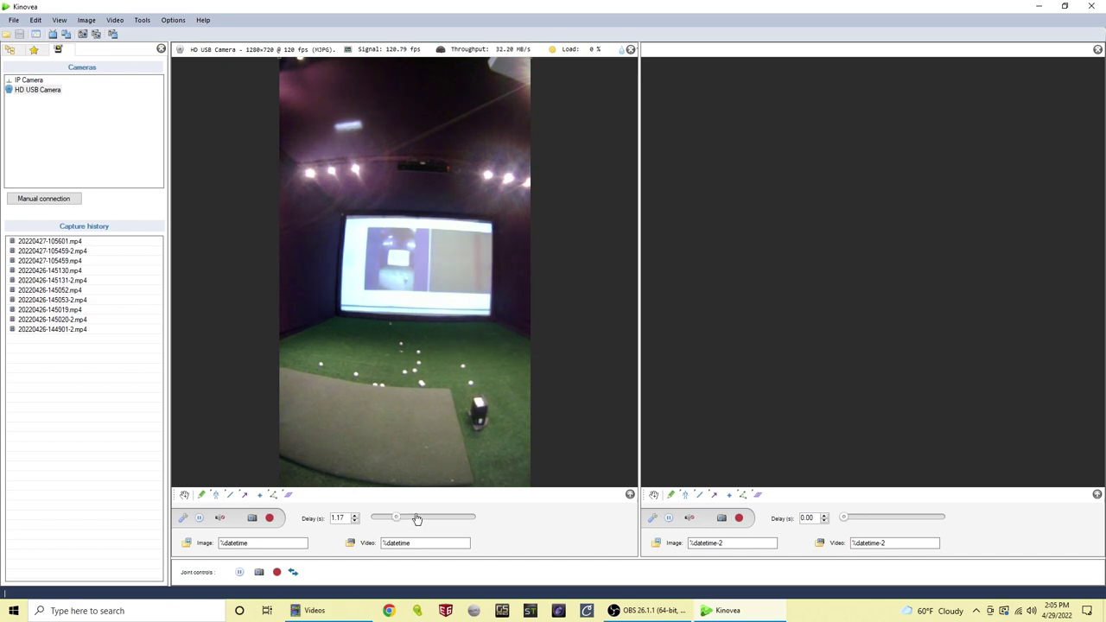
pyautogui.scroll(-5, 417, 517)
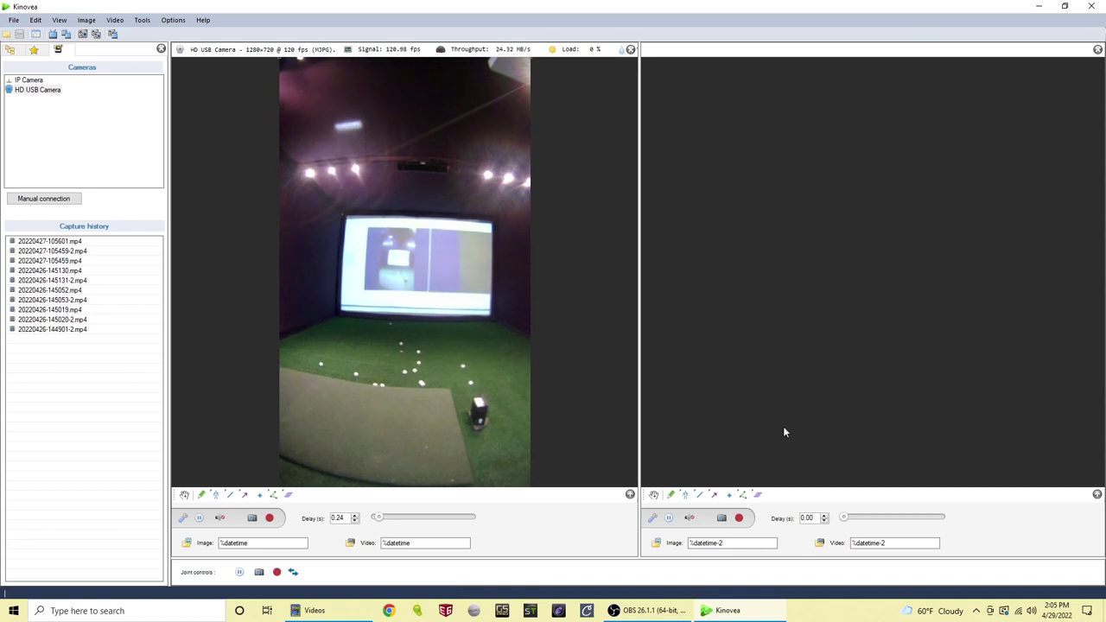
# Step: Start and stop a joint-controls recording, saving 20220429-140530.mp4 to history
pyautogui.click(277, 573)
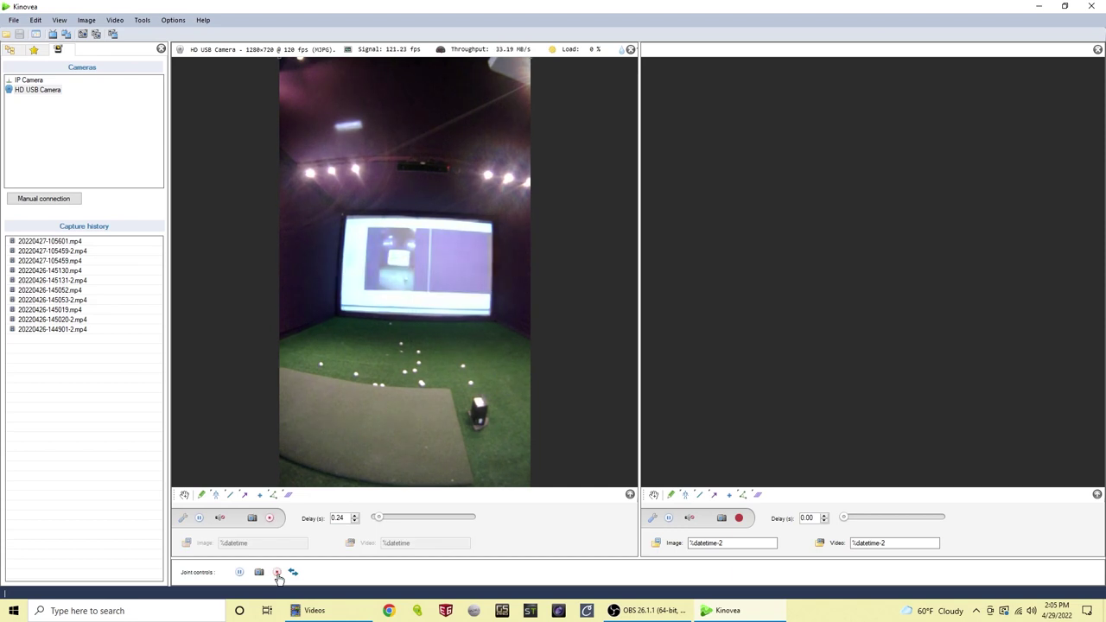
pyautogui.click(277, 573)
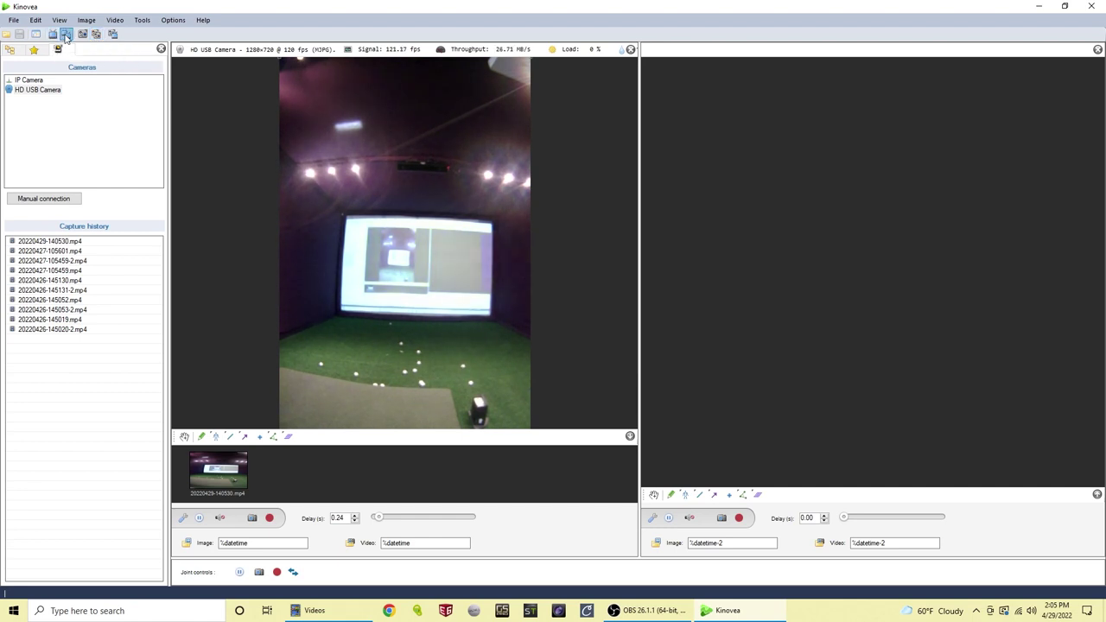
# Step: Switch to two playback screens and load 20220426-145052.mp4 into the left player
pyautogui.click(66, 34)
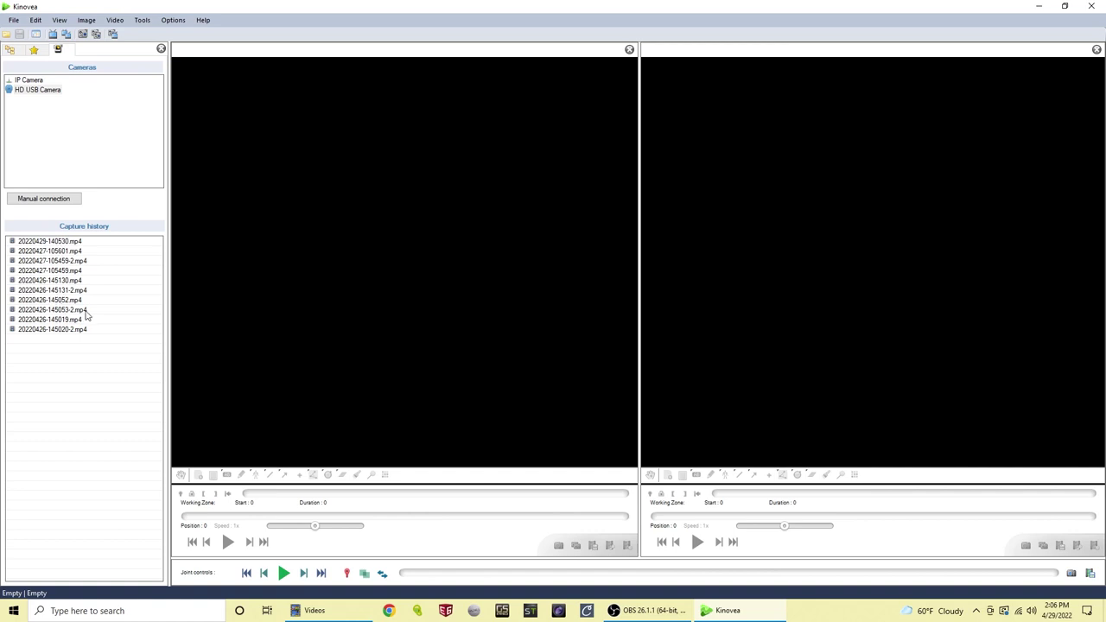
pyautogui.moveTo(54, 272); pyautogui.dragTo(62, 275)
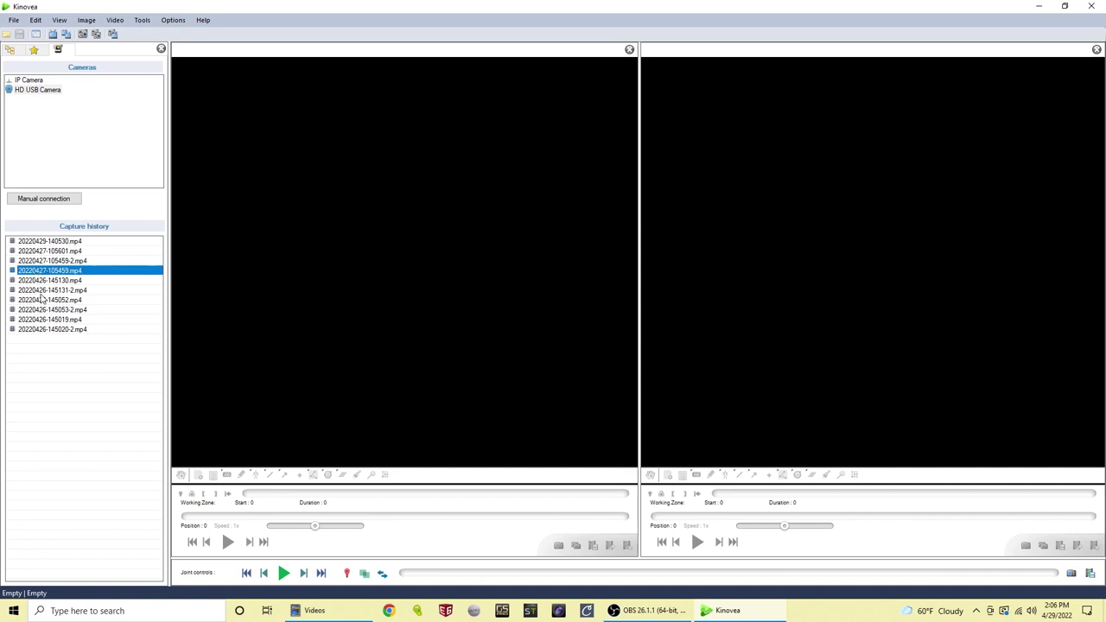
pyautogui.click(49, 282)
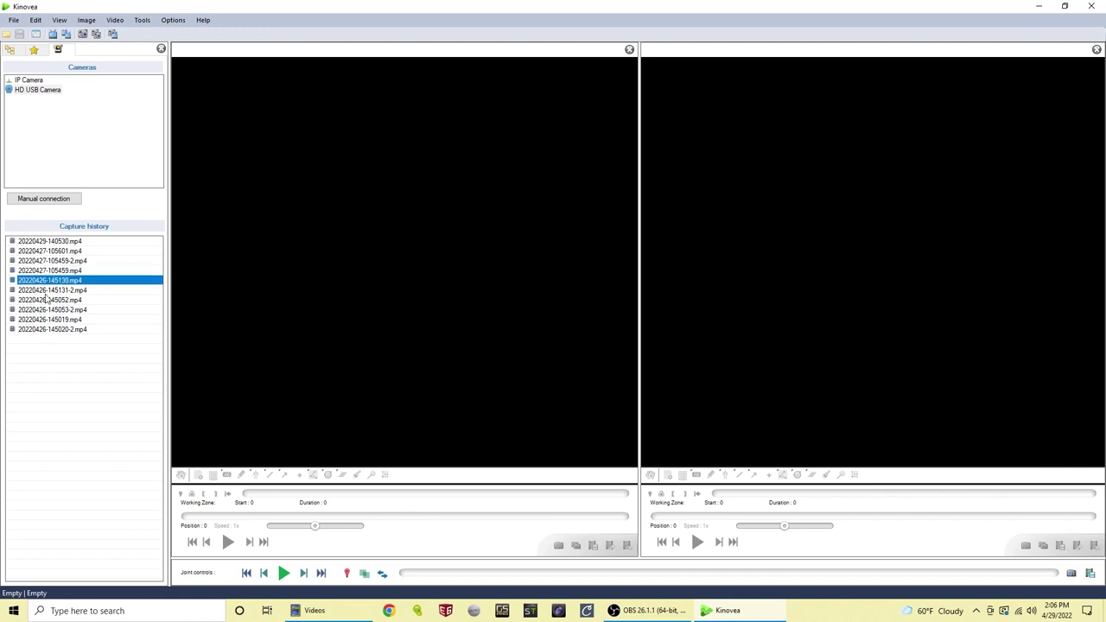
pyautogui.click(47, 291)
pyautogui.click(49, 300)
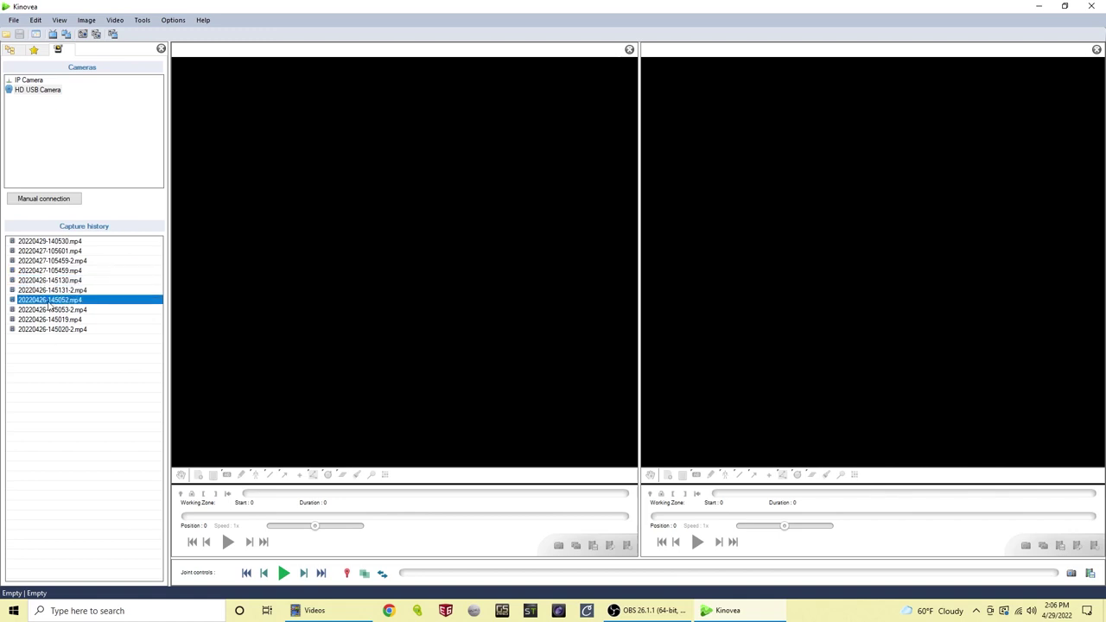
pyautogui.moveTo(388, 259); pyautogui.dragTo(345, 297)
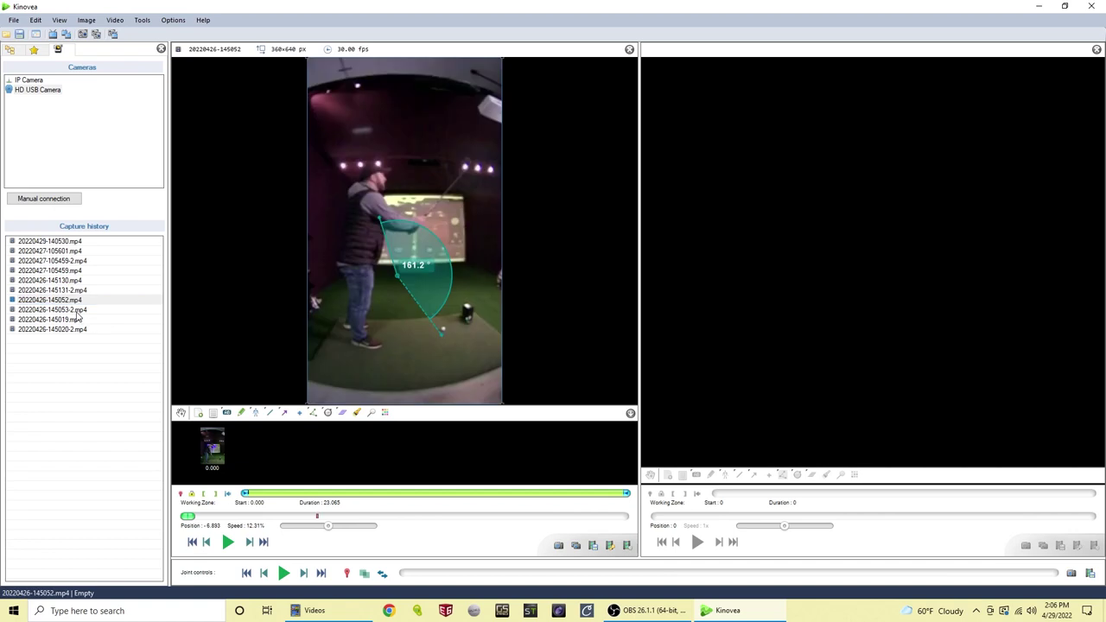
pyautogui.click(78, 311)
pyautogui.moveTo(818, 296); pyautogui.dragTo(816, 287)
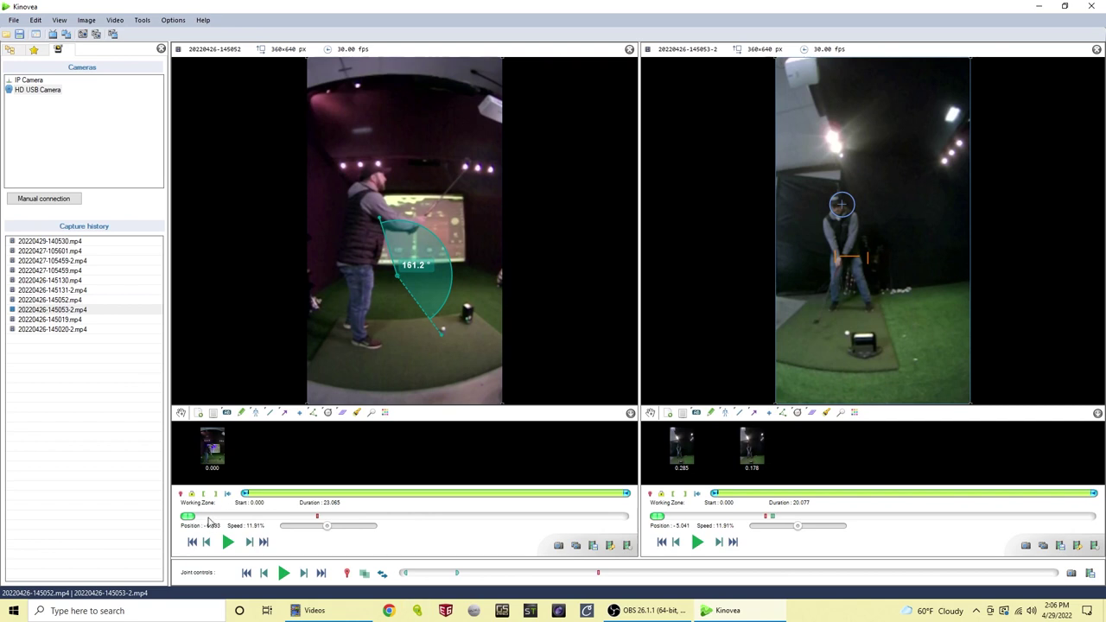
pyautogui.moveTo(190, 516); pyautogui.dragTo(166, 535)
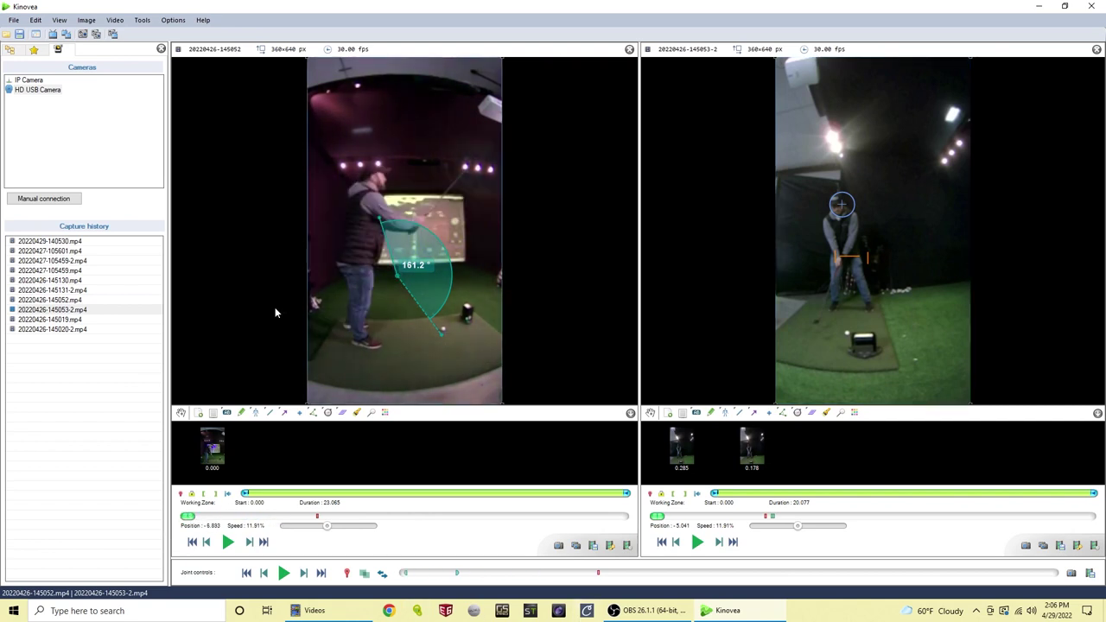
pyautogui.click(210, 515)
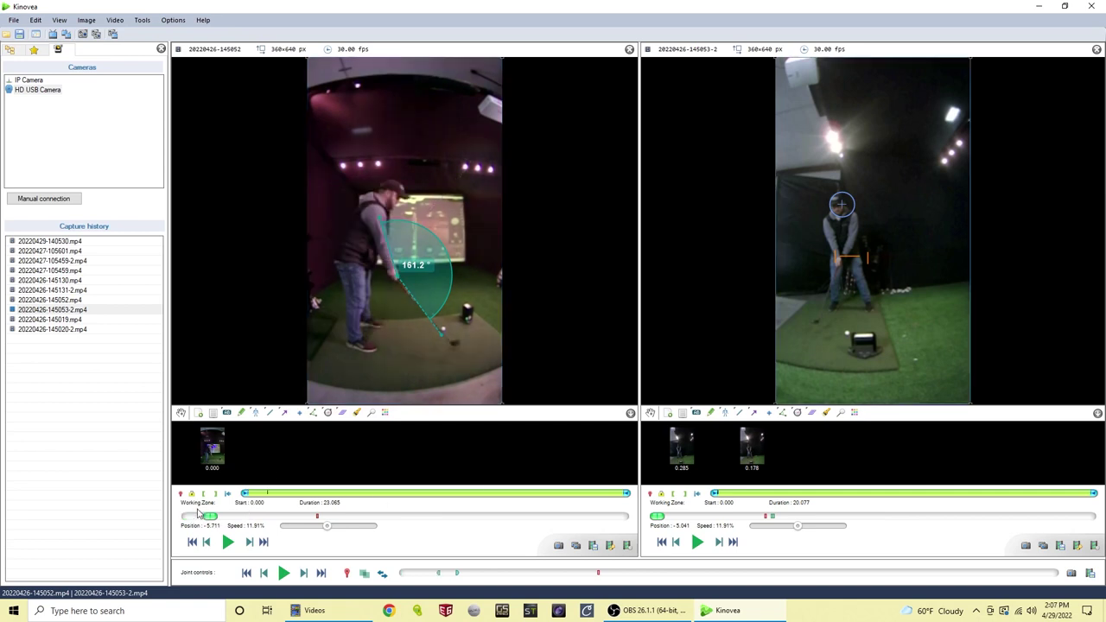
# Step: Set the left clip's working zone to run from address at 6.585 s through the swing, 2.654 s long
pyautogui.moveTo(213, 523); pyautogui.dragTo(270, 516)
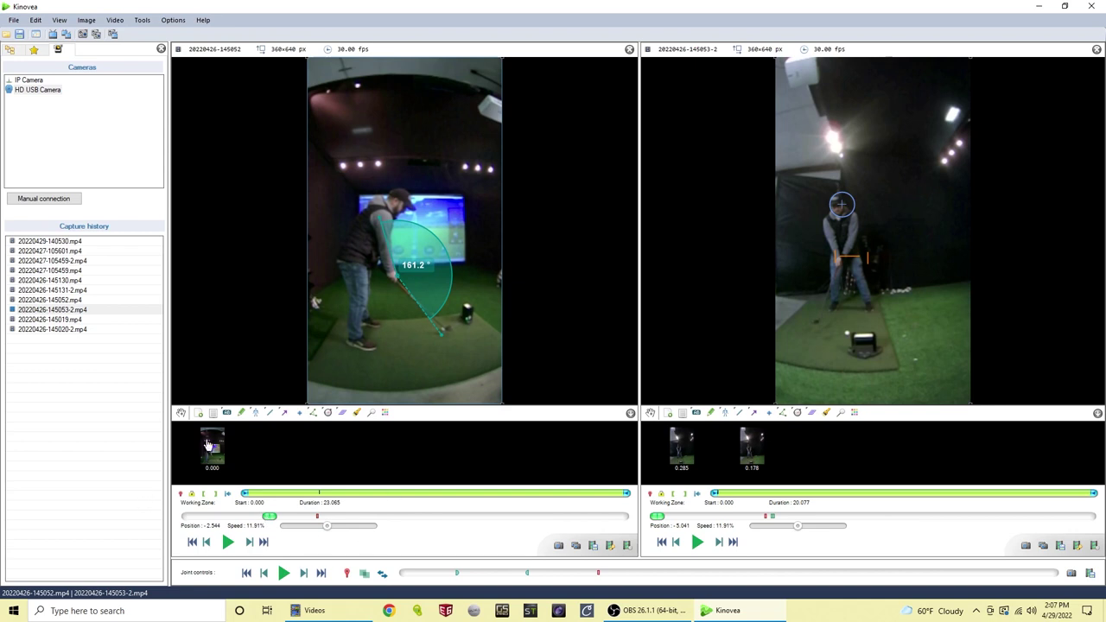
pyautogui.moveTo(271, 517); pyautogui.dragTo(596, 516)
pyautogui.click(268, 515)
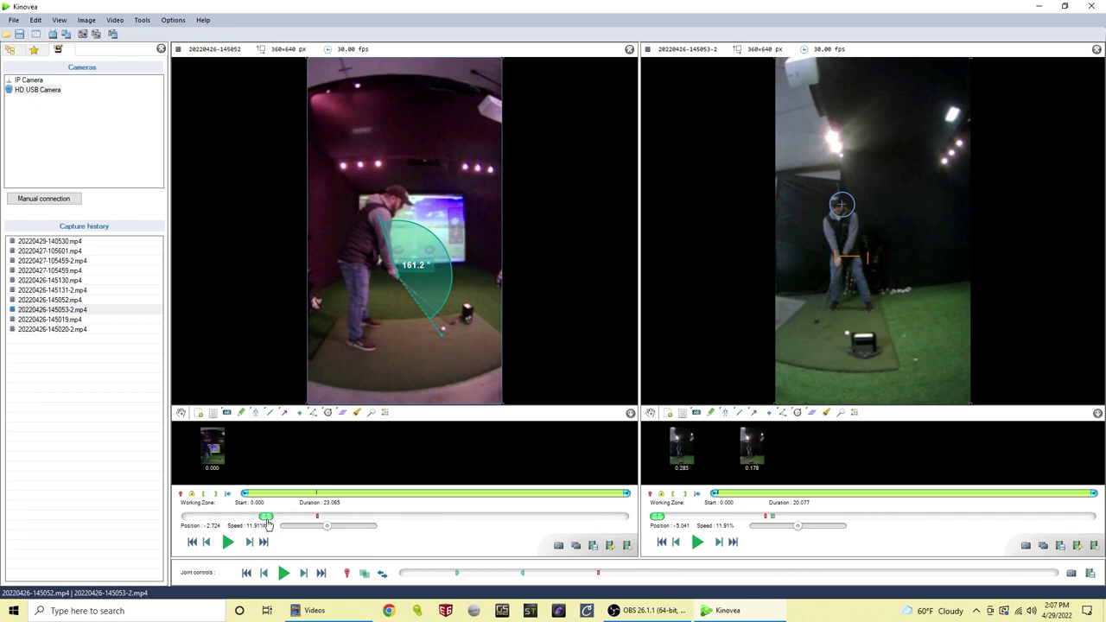
pyautogui.moveTo(268, 519); pyautogui.dragTo(313, 519)
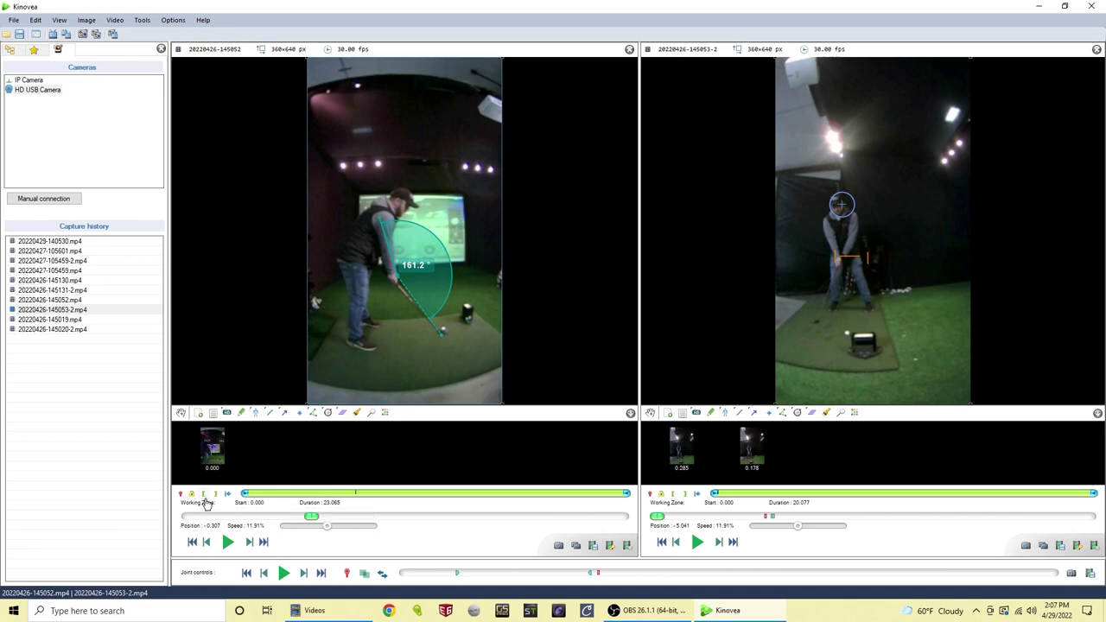
pyautogui.click(205, 497)
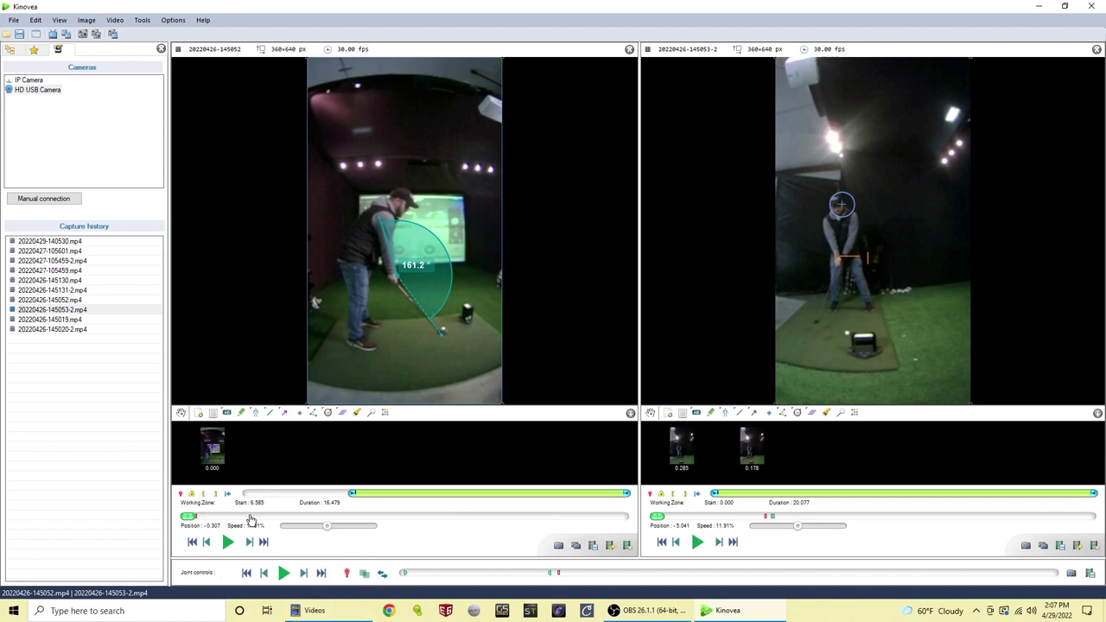
pyautogui.moveTo(251, 519)
pyautogui.mouseDown()
pyautogui.moveTo(334, 519)
pyautogui.moveTo(259, 526)
pyautogui.mouseUp()
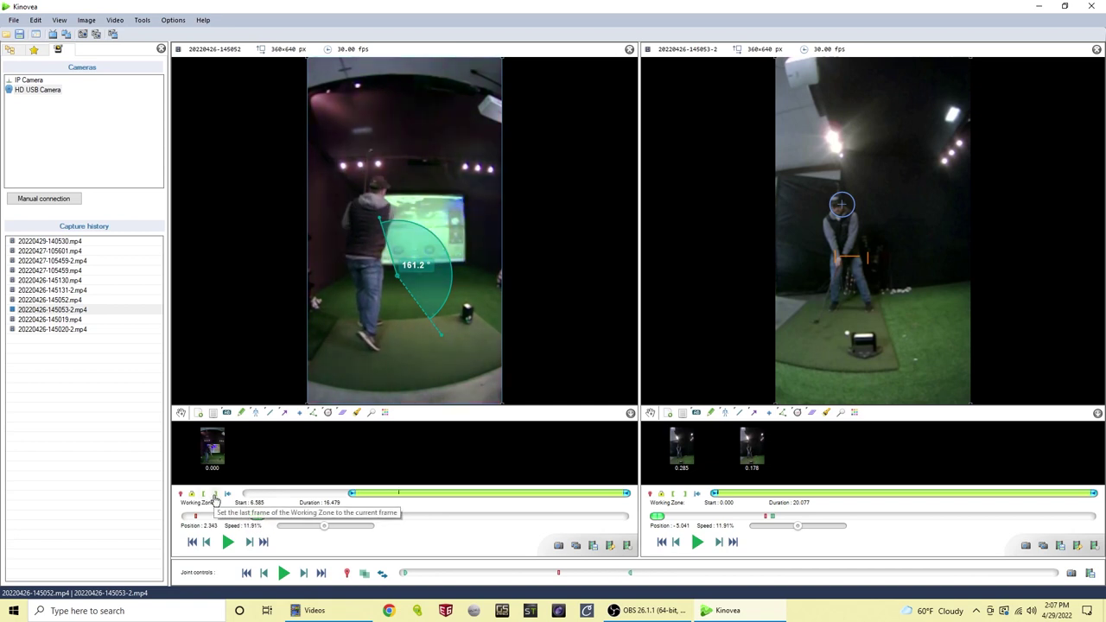
pyautogui.click(215, 497)
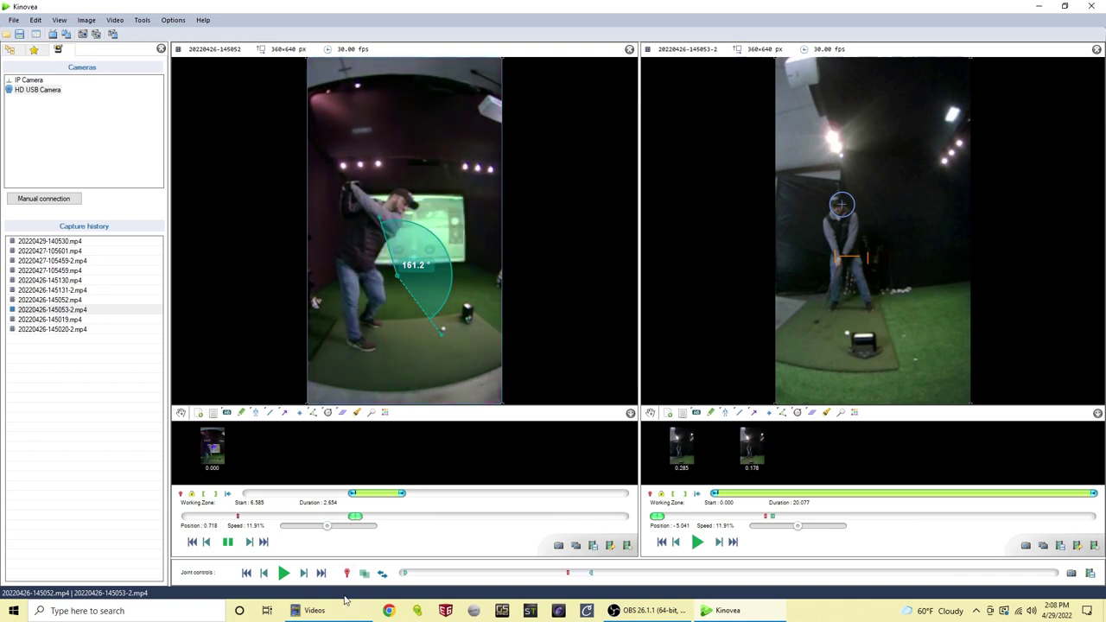
pyautogui.moveTo(346, 516); pyautogui.dragTo(231, 518)
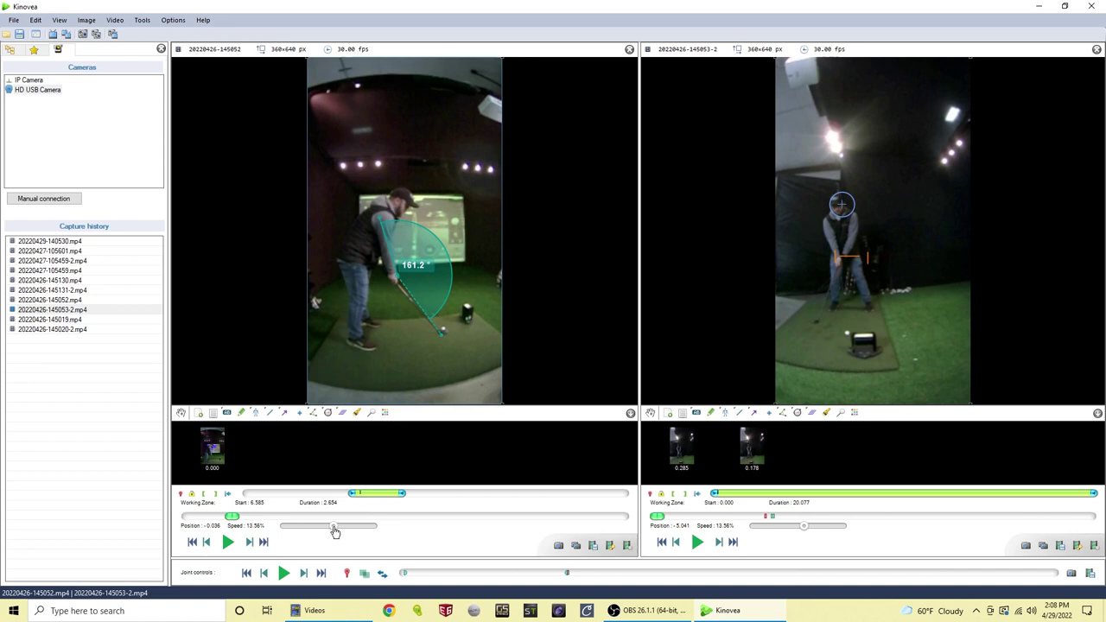
# Step: Slow both clips to about 7% speed and replay the trimmed left swing
pyautogui.moveTo(338, 527); pyautogui.dragTo(315, 527)
pyautogui.moveTo(317, 526); pyautogui.dragTo(313, 527)
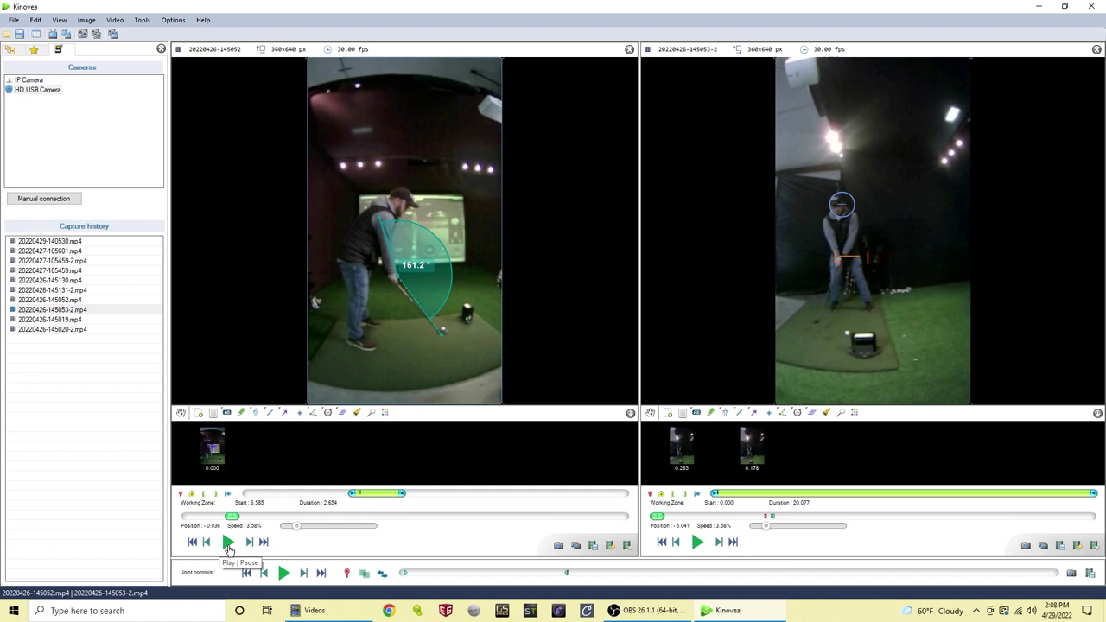
pyautogui.click(228, 544)
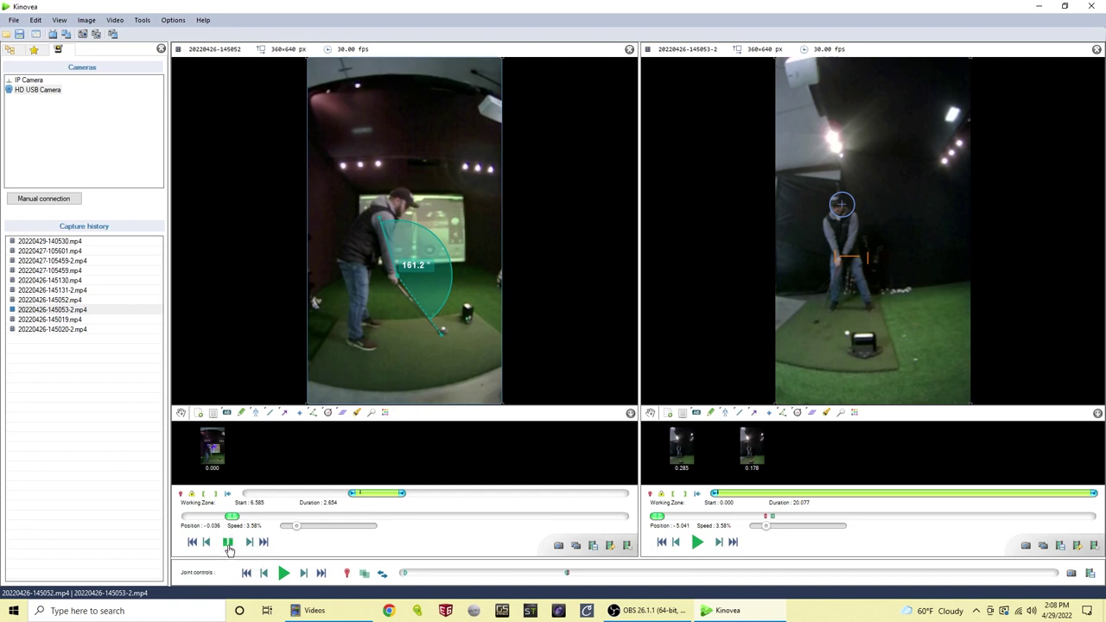
pyautogui.click(300, 519)
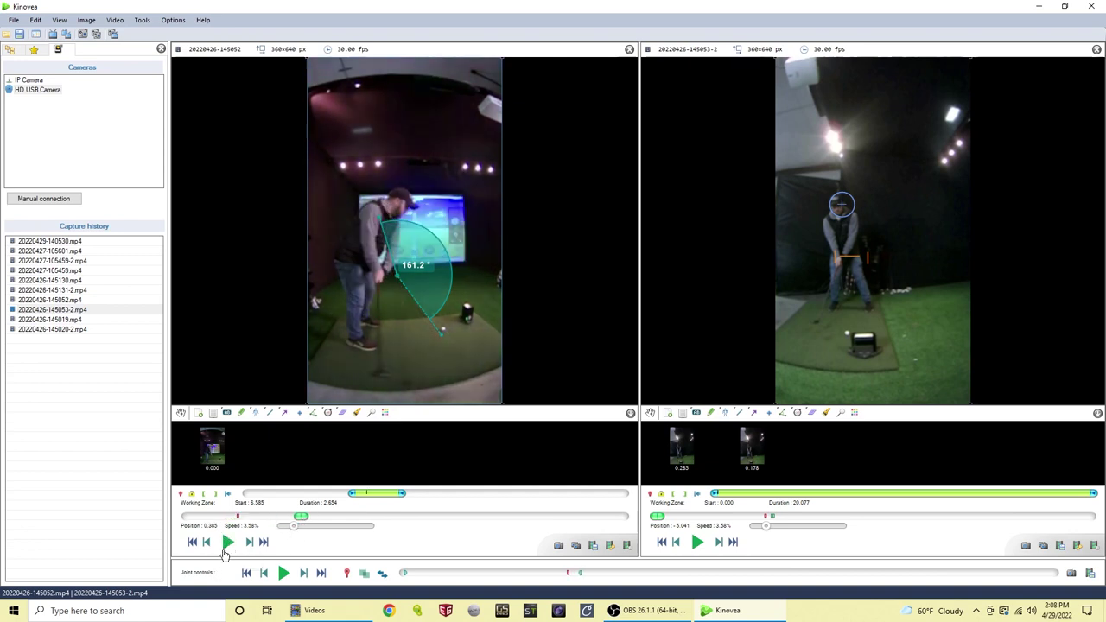
pyautogui.click(227, 542)
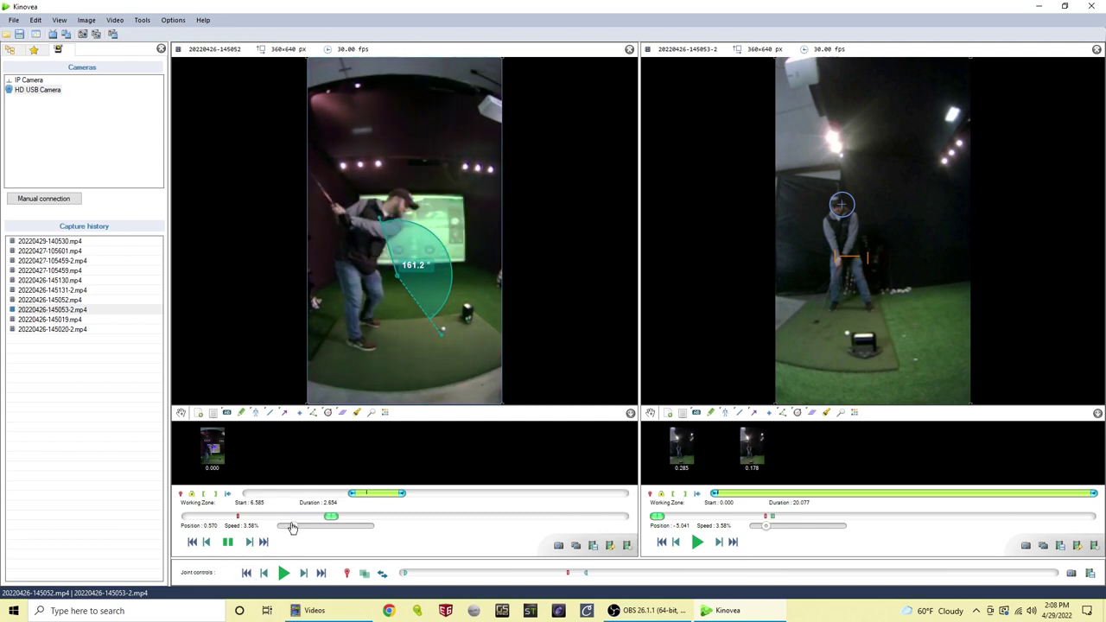
# Step: Retune the playback speed, settling both clips at 7.01%
pyautogui.moveTo(292, 528); pyautogui.dragTo(288, 530)
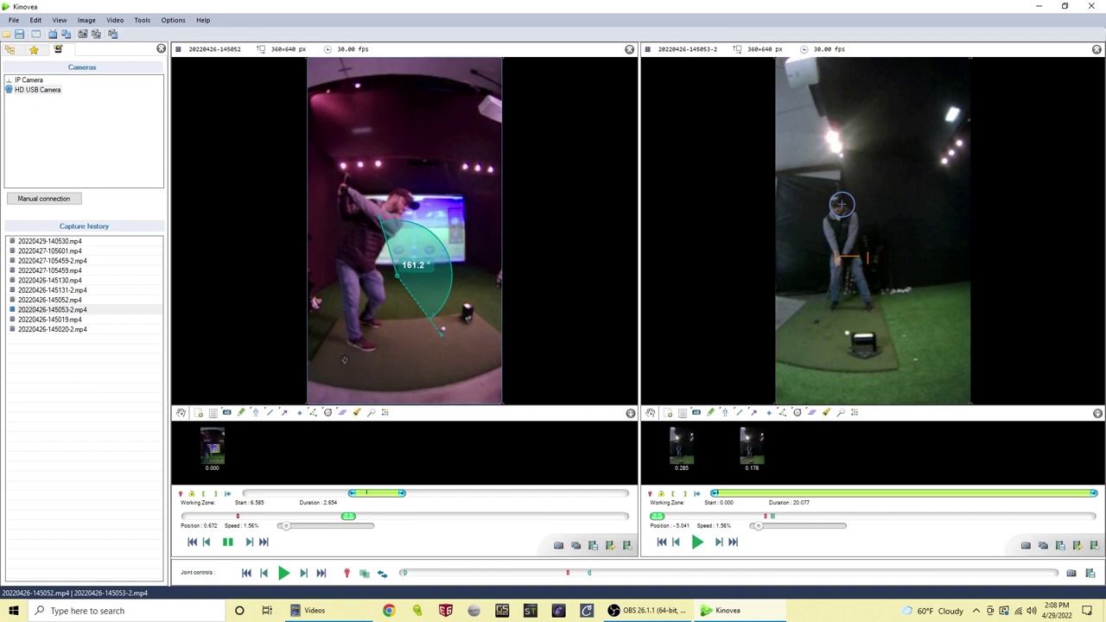
pyautogui.moveTo(343, 526); pyautogui.dragTo(390, 535)
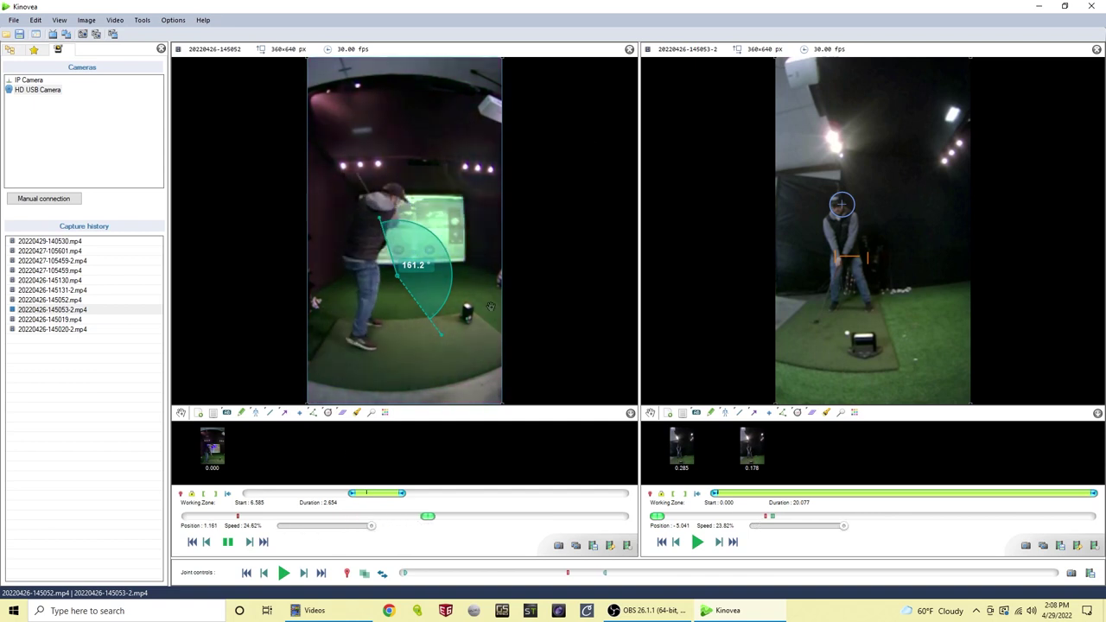
pyautogui.moveTo(371, 526); pyautogui.dragTo(308, 528)
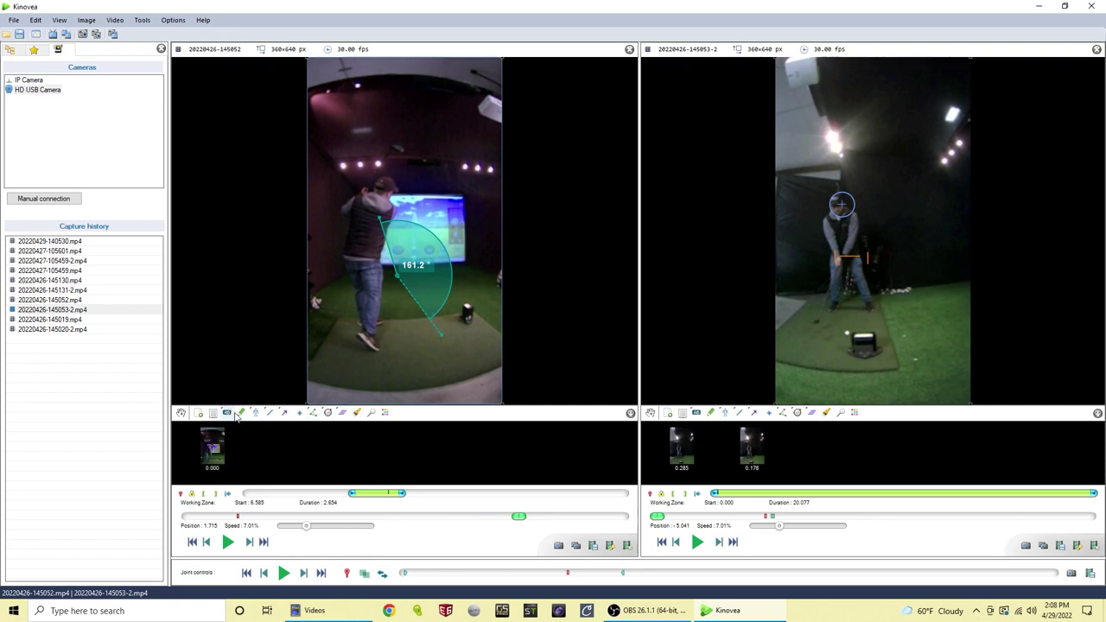
# Step: On the left clip's 0.000 key image, place an angle with its arms along the golfer's arm and club shaft
pyautogui.click(218, 446)
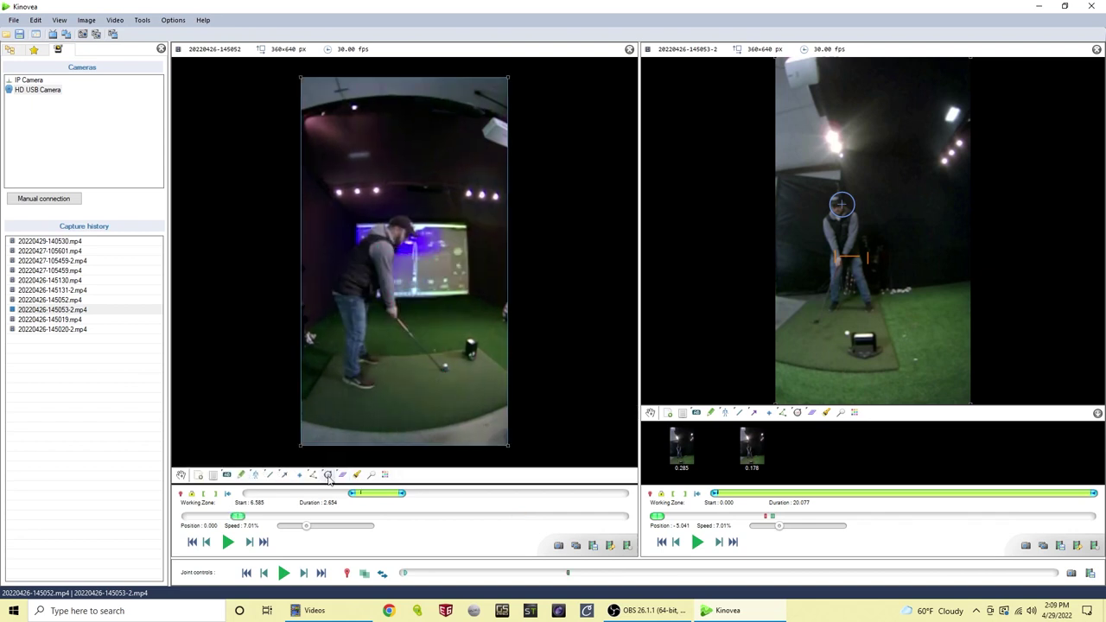
pyautogui.moveTo(315, 478)
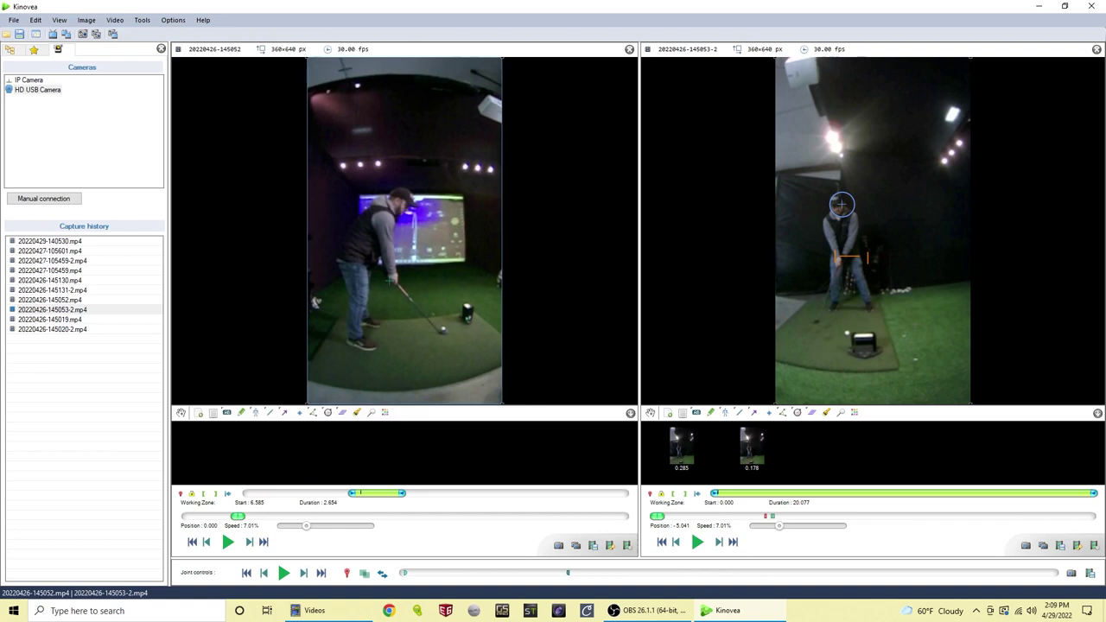
pyautogui.click(393, 277)
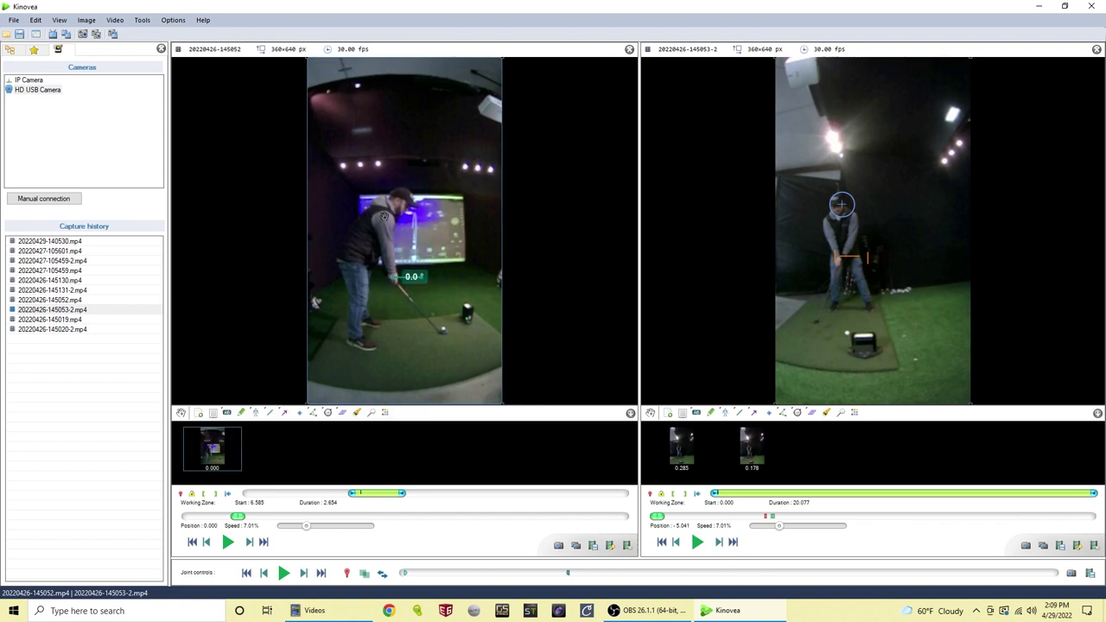
pyautogui.moveTo(393, 276)
pyautogui.mouseDown()
pyautogui.moveTo(388, 238)
pyautogui.moveTo(406, 246)
pyautogui.moveTo(356, 297)
pyautogui.moveTo(344, 284)
pyautogui.mouseUp()
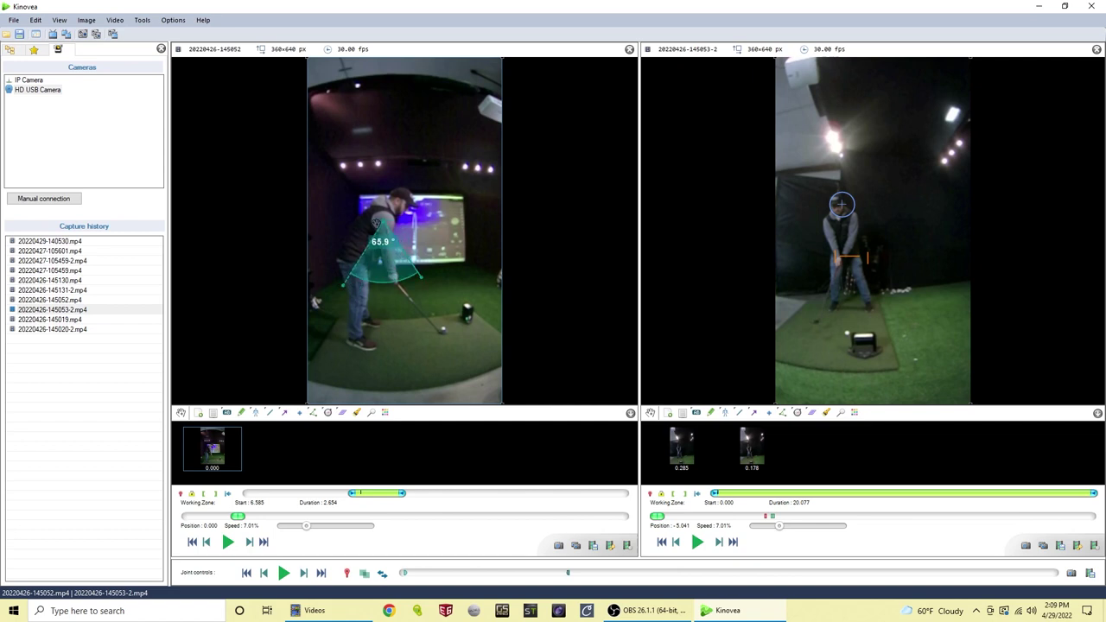
pyautogui.moveTo(382, 221)
pyautogui.mouseDown()
pyautogui.moveTo(394, 277)
pyautogui.moveTo(380, 225)
pyautogui.mouseUp()
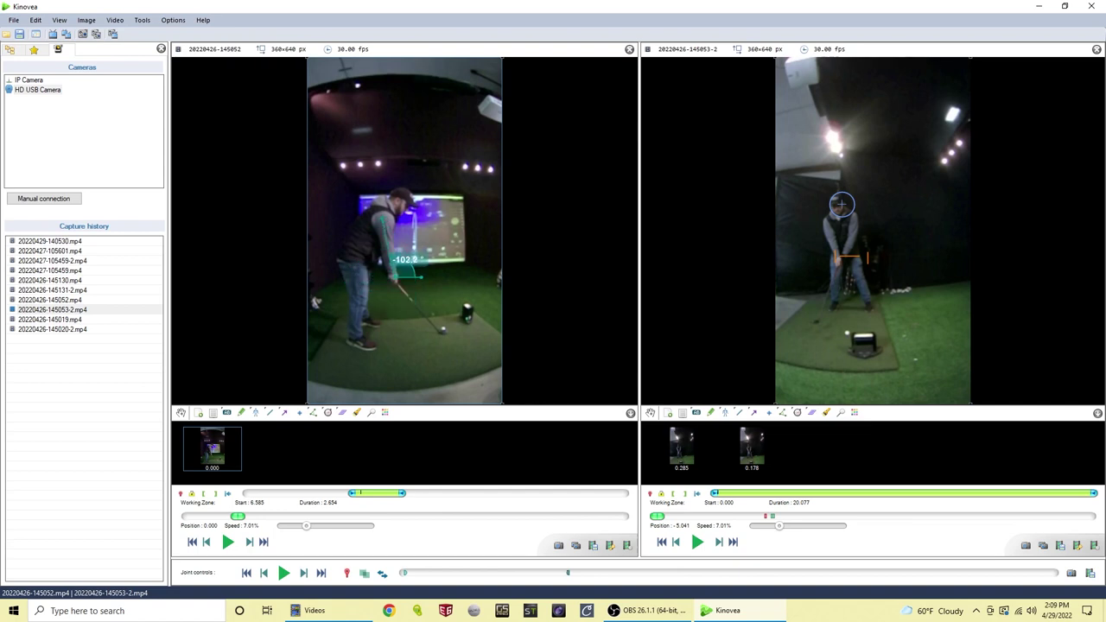
pyautogui.moveTo(421, 277); pyautogui.dragTo(442, 329)
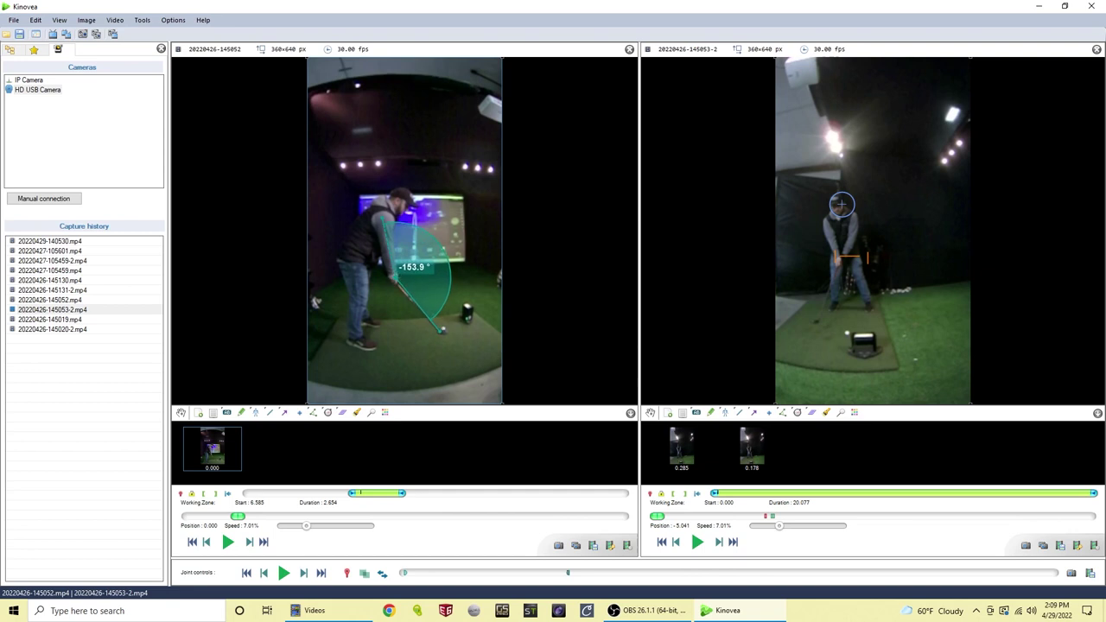
pyautogui.moveTo(442, 329); pyautogui.dragTo(441, 331)
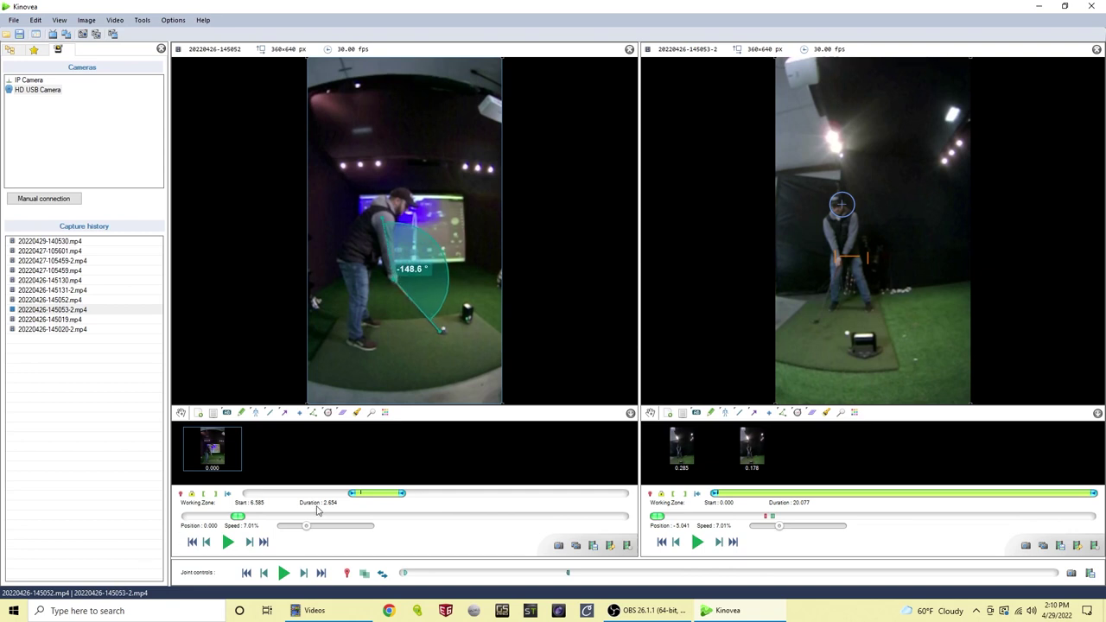
# Step: Step the left swing forward and refit the angle's vertex and arm, reading -162.8°
pyautogui.moveTo(277, 517); pyautogui.dragTo(400, 512)
pyautogui.moveTo(403, 512); pyautogui.dragTo(406, 512)
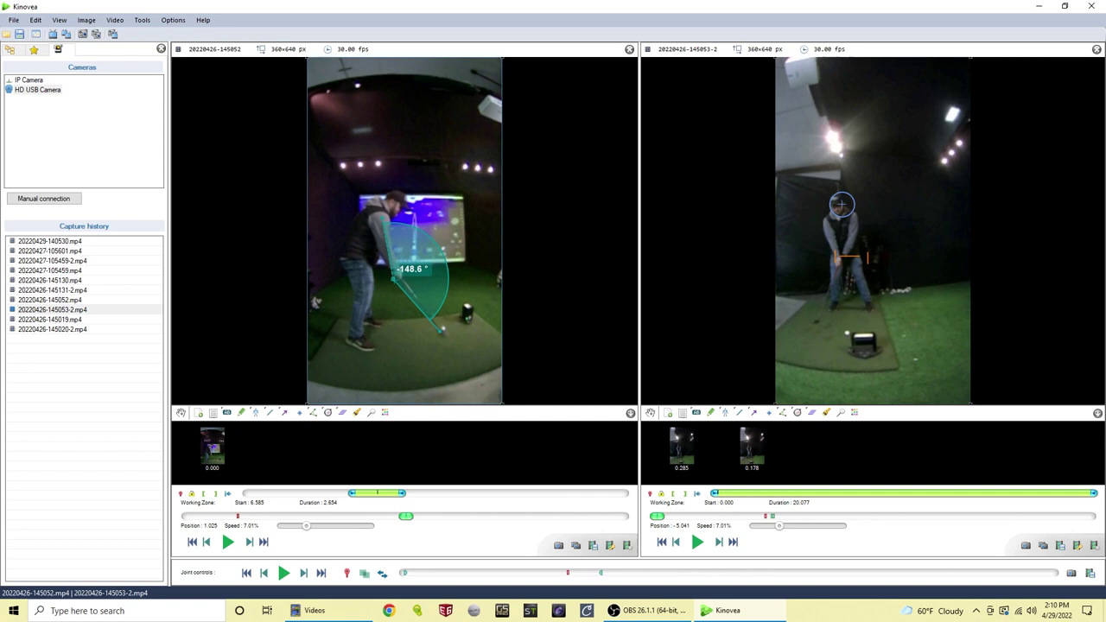
pyautogui.moveTo(395, 276); pyautogui.dragTo(395, 275)
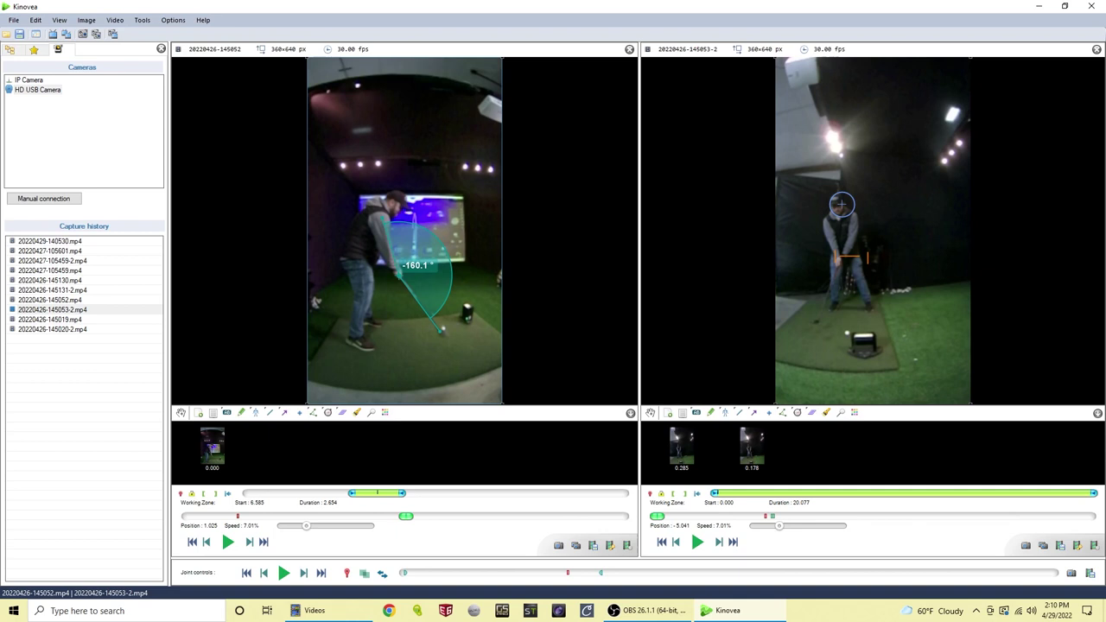
pyautogui.moveTo(380, 220); pyautogui.dragTo(381, 221)
pyautogui.click(752, 448)
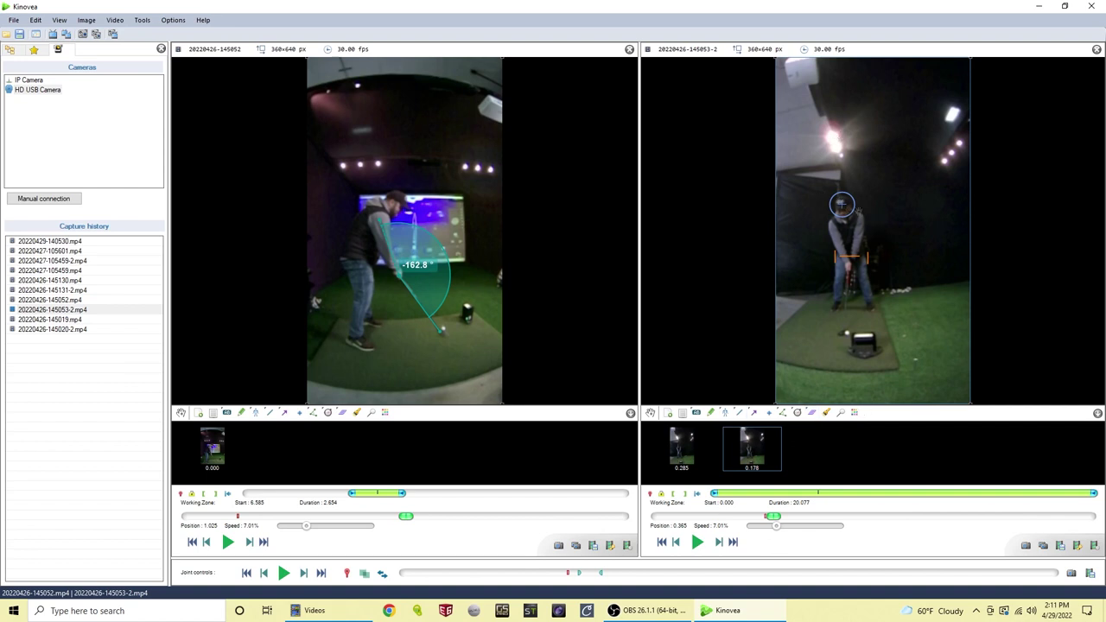
# Step: Delete the 0.178 and 0.285 key images from the right clip
pyautogui.moveTo(741, 458)
pyautogui.click(730, 442)
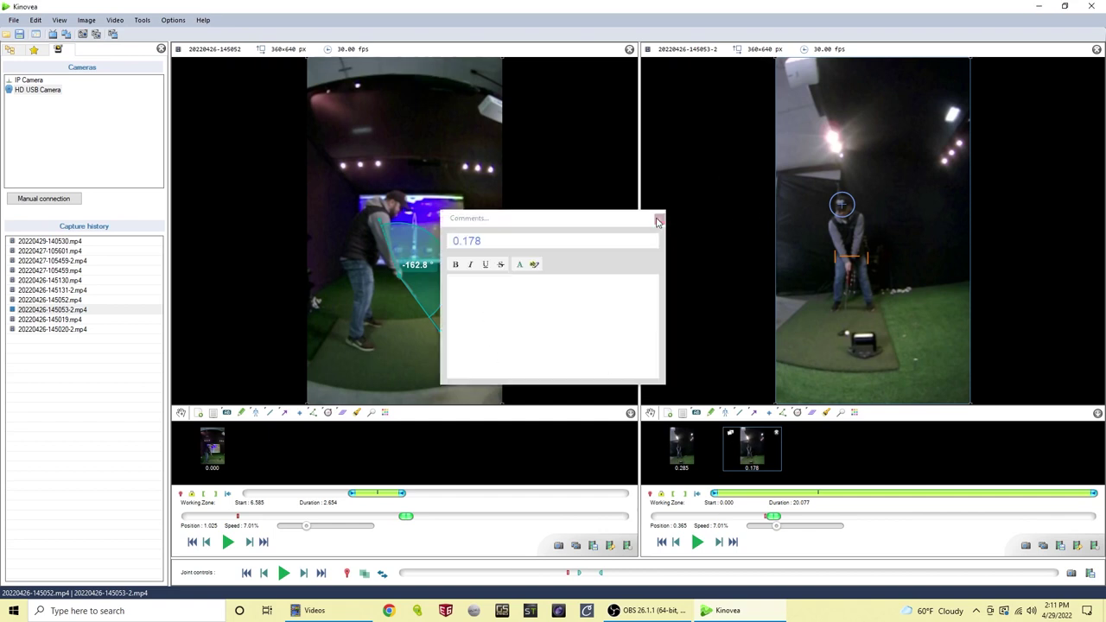
pyautogui.click(777, 437)
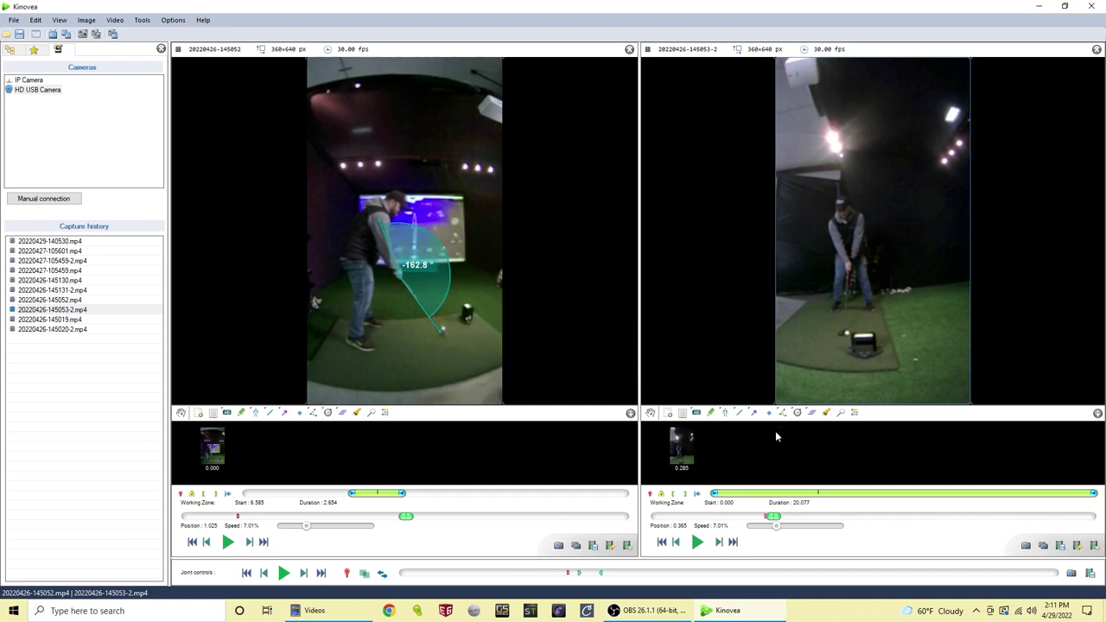
pyautogui.moveTo(705, 438)
pyautogui.click(705, 437)
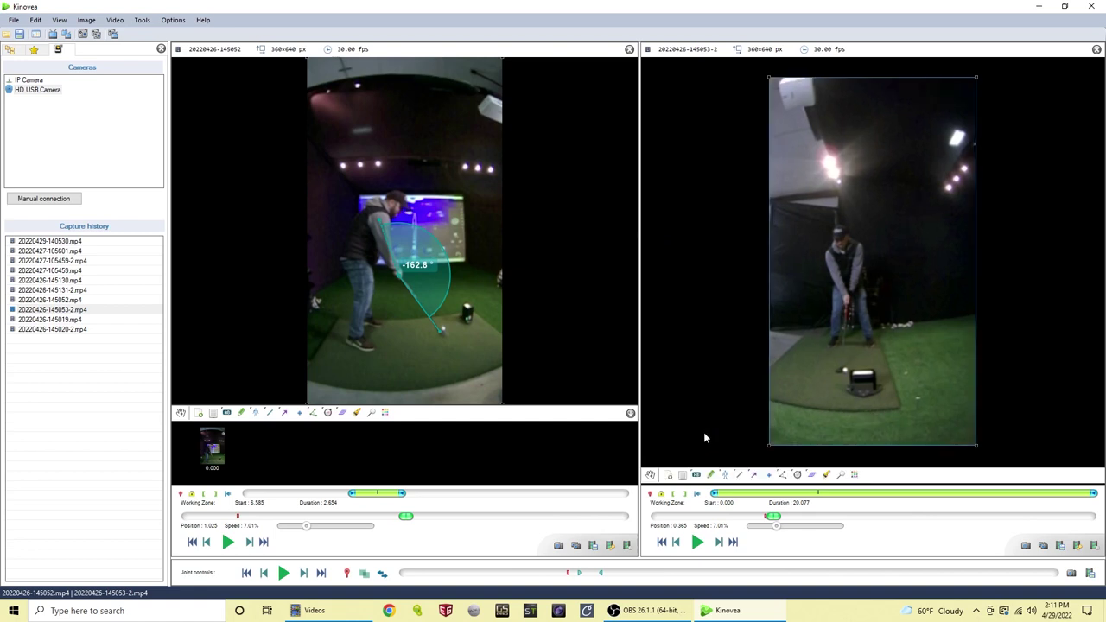
# Step: Return the right clip to 0.134 s and draw a line across the golfer's hips
pyautogui.click(758, 520)
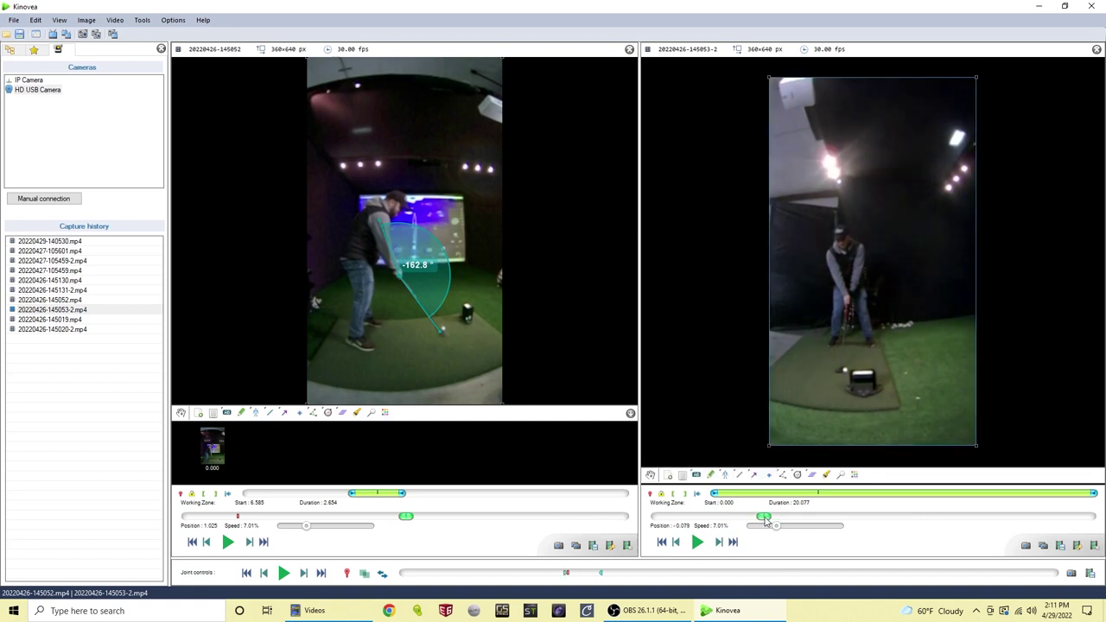
pyautogui.click(736, 475)
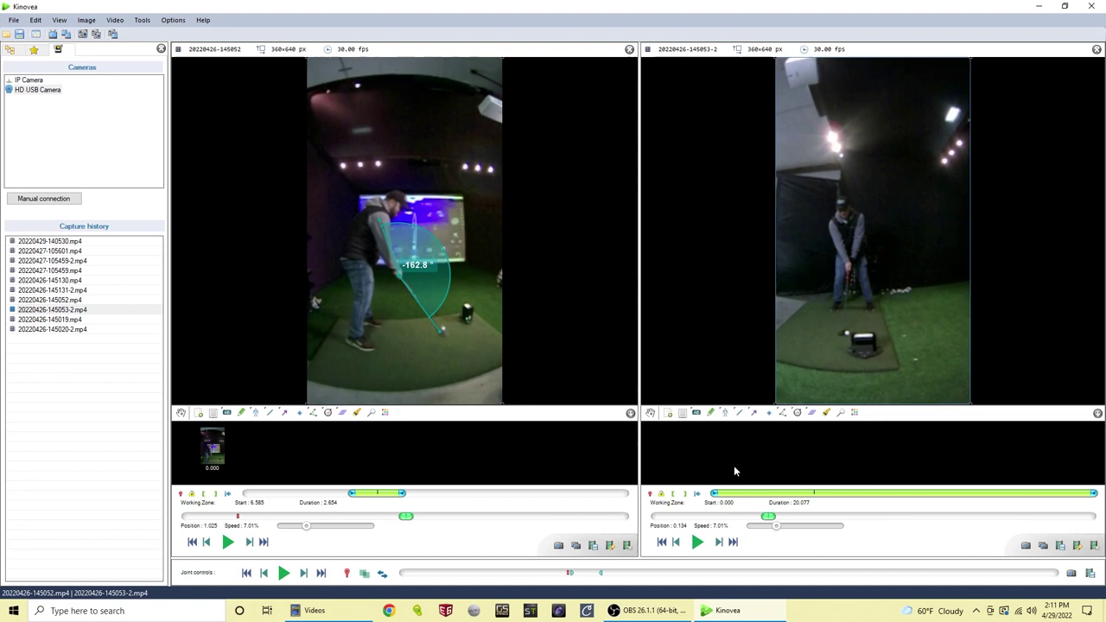
pyautogui.click(834, 252)
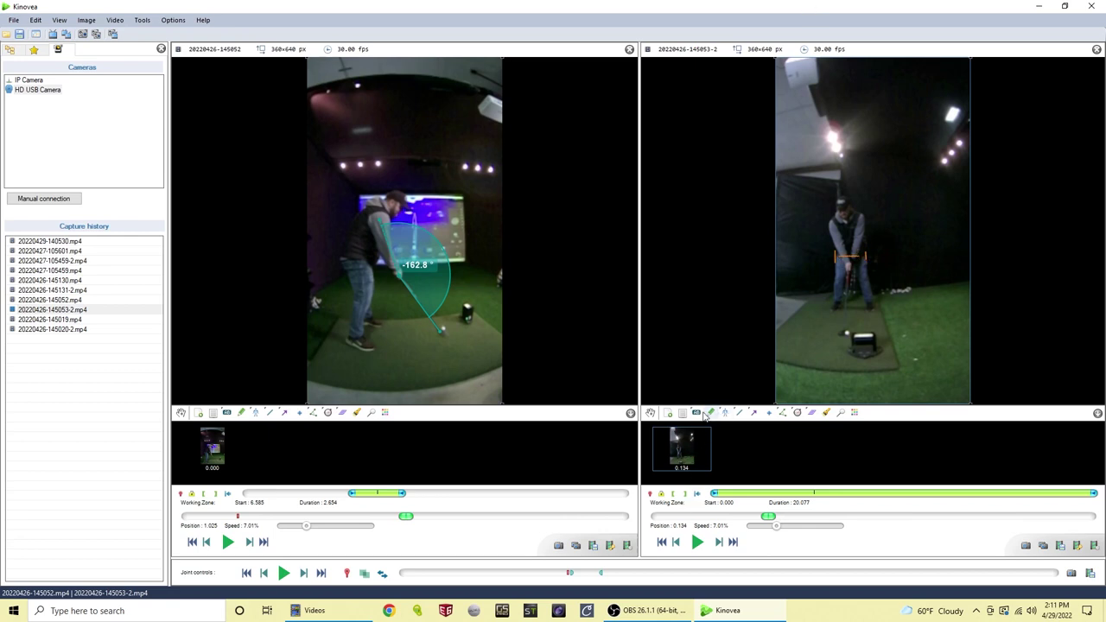
# Step: Switch the drawing tool to Circle and ring the right golfer's head
pyautogui.click(742, 413)
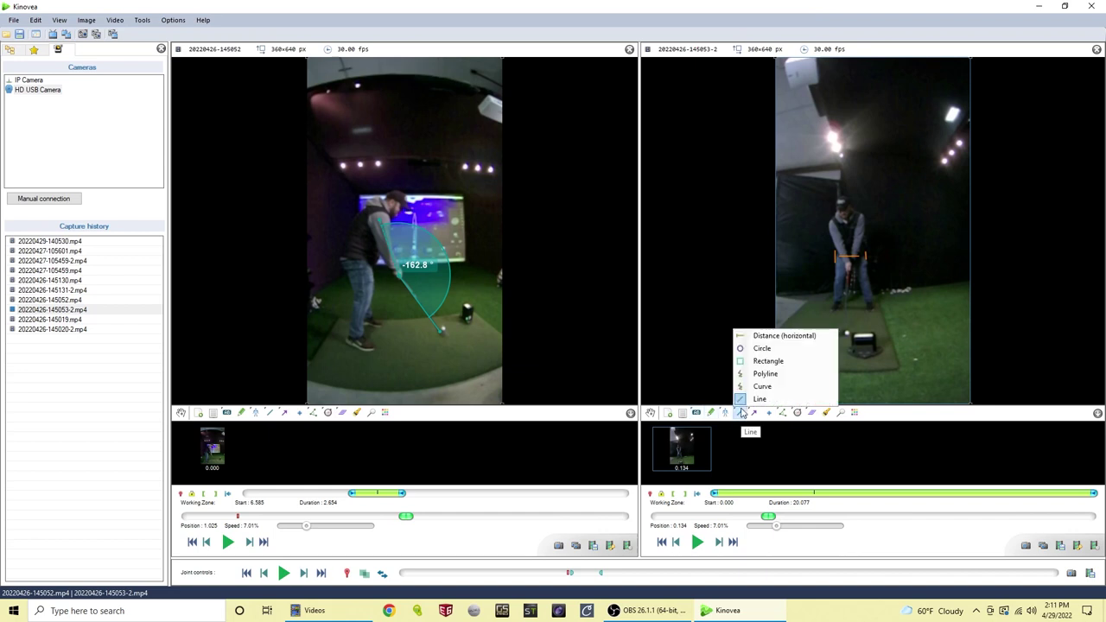
pyautogui.click(743, 349)
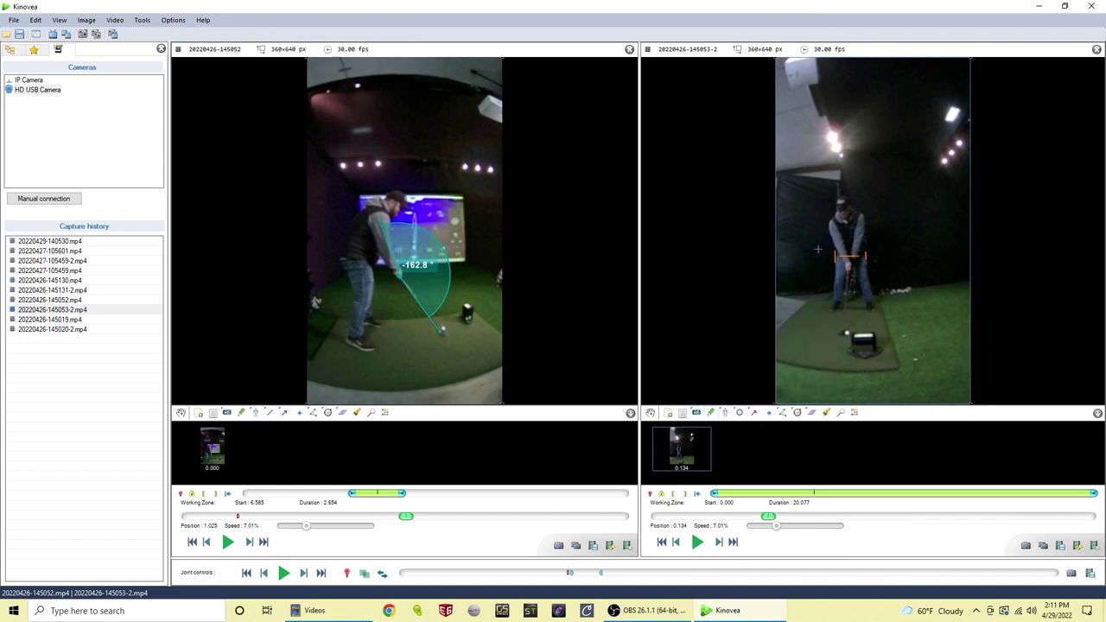
pyautogui.click(751, 413)
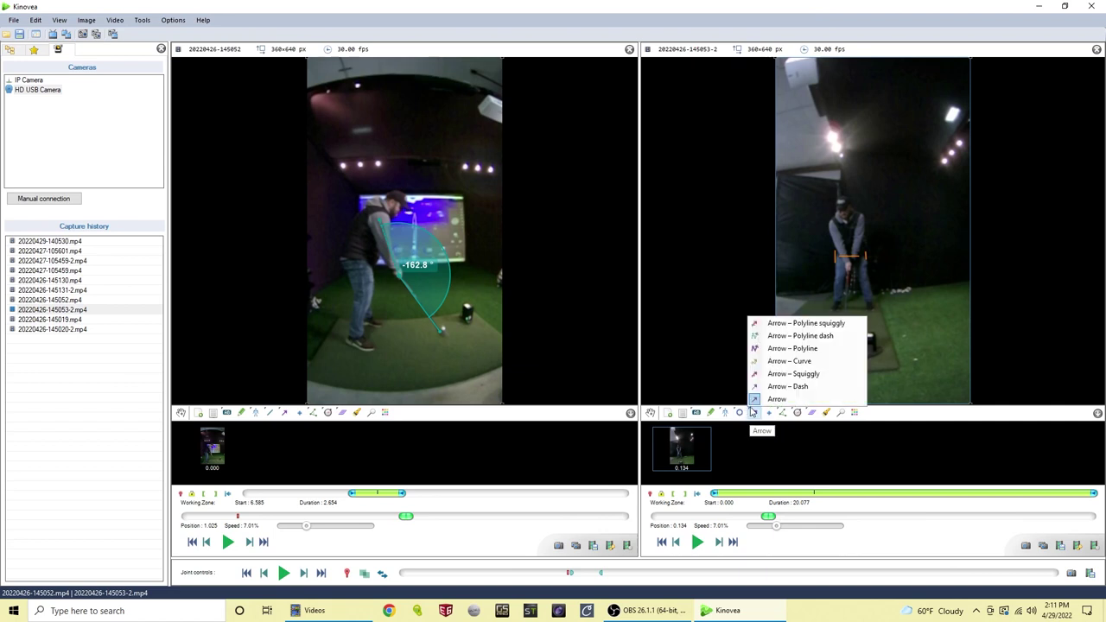
pyautogui.click(740, 413)
pyautogui.click(842, 206)
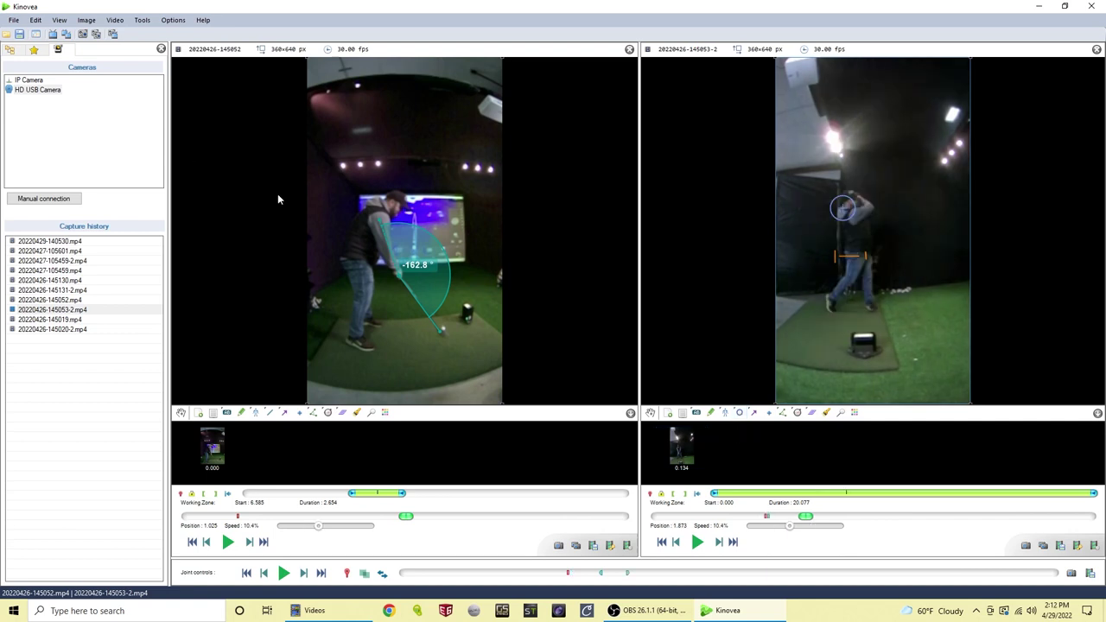
# Step: Add a key image at 1.873 s, the top of the right swing, then open the right player's Export video dialog
pyautogui.click(667, 415)
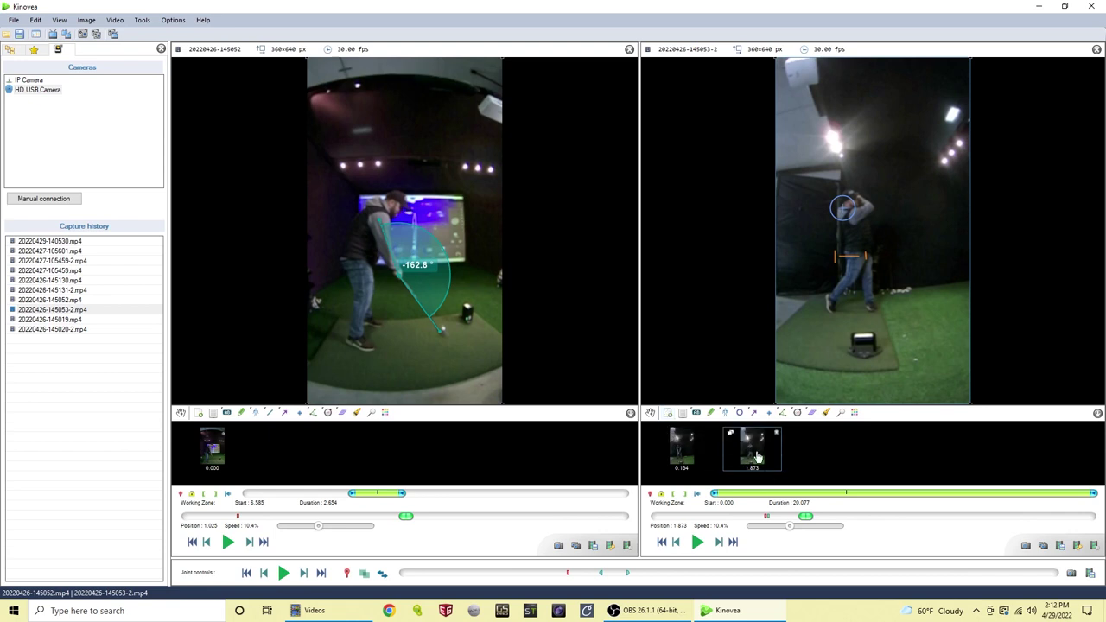
pyautogui.click(682, 450)
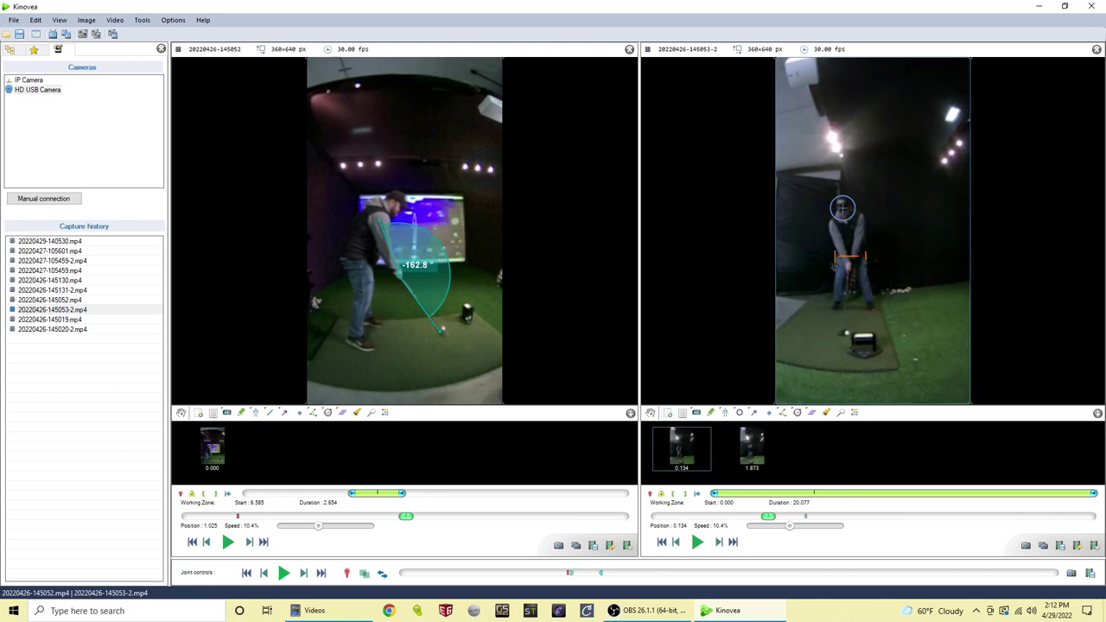
pyautogui.click(748, 462)
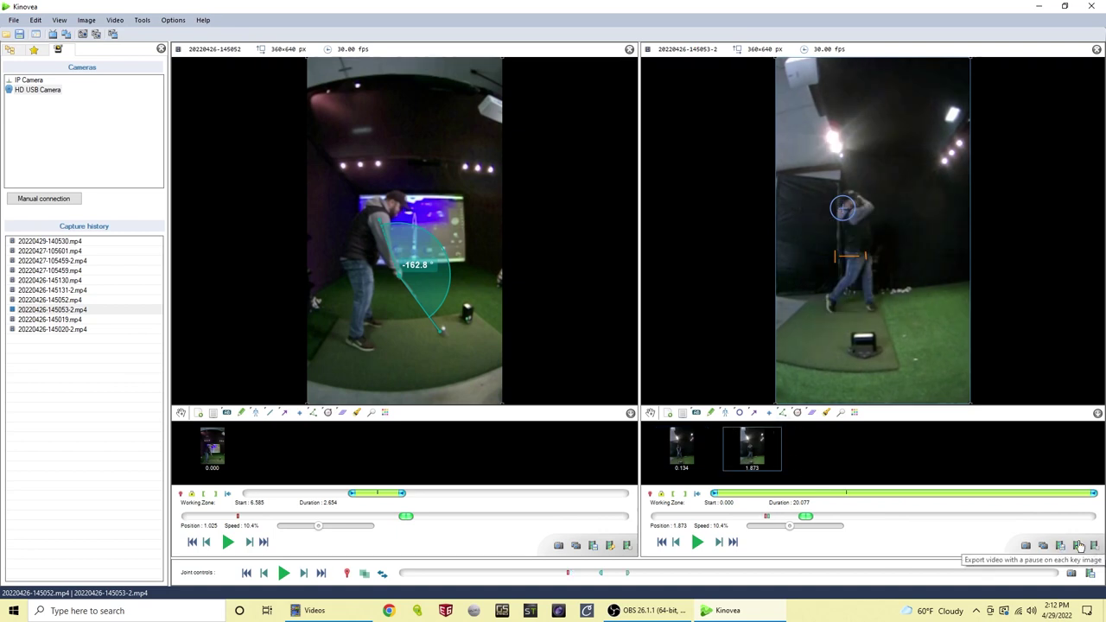
pyautogui.click(1061, 547)
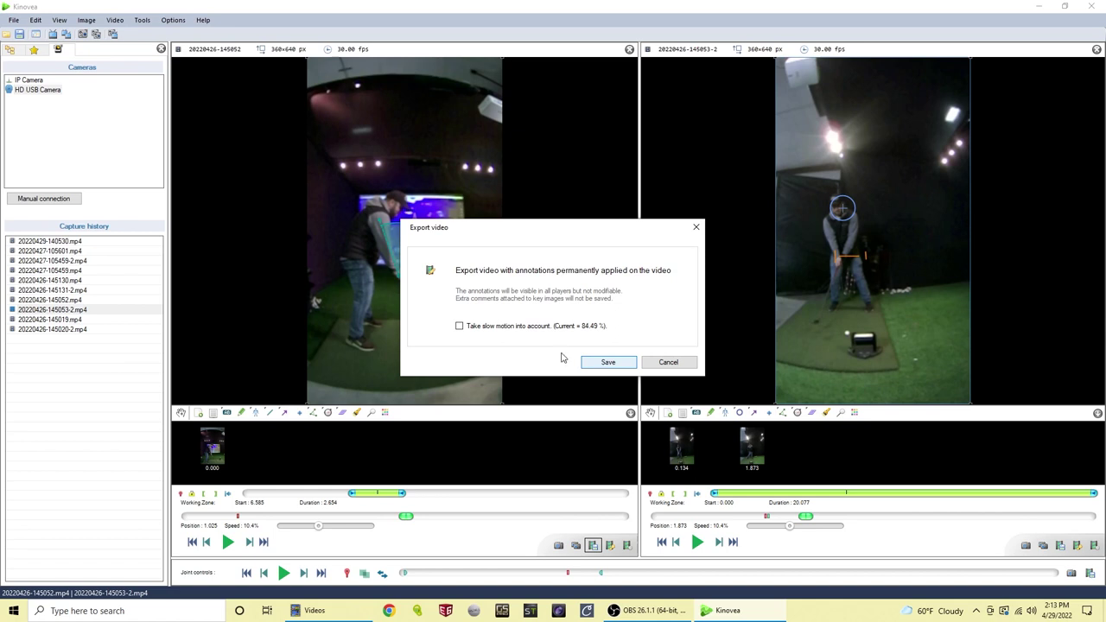
# Step: Tick 'Take slow motion into account', then cancel the Export video dialog
pyautogui.click(459, 326)
pyautogui.click(664, 368)
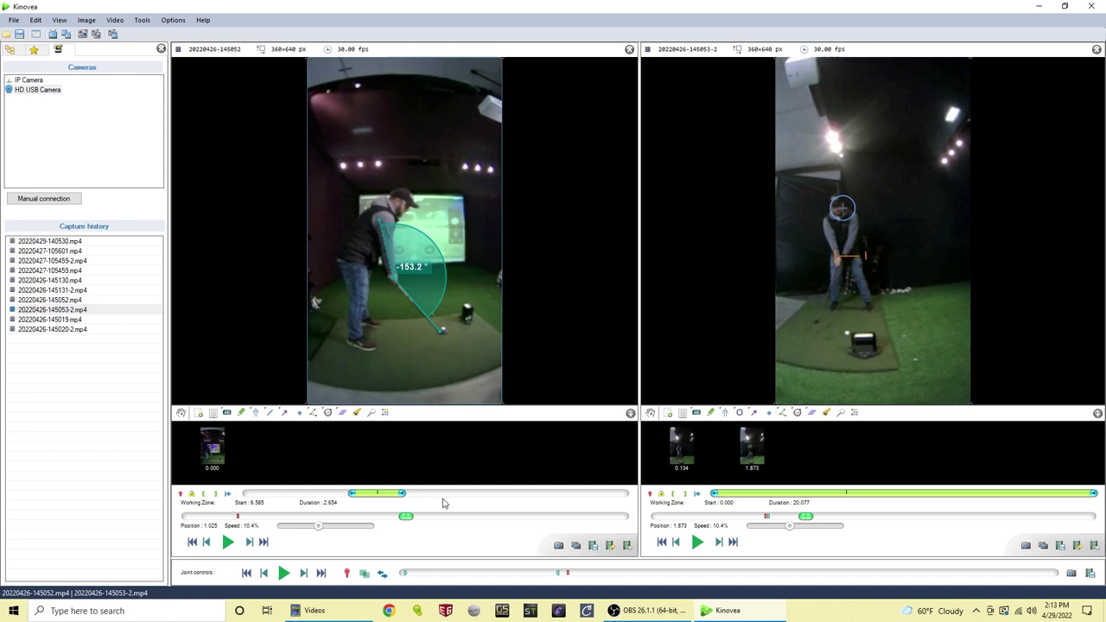